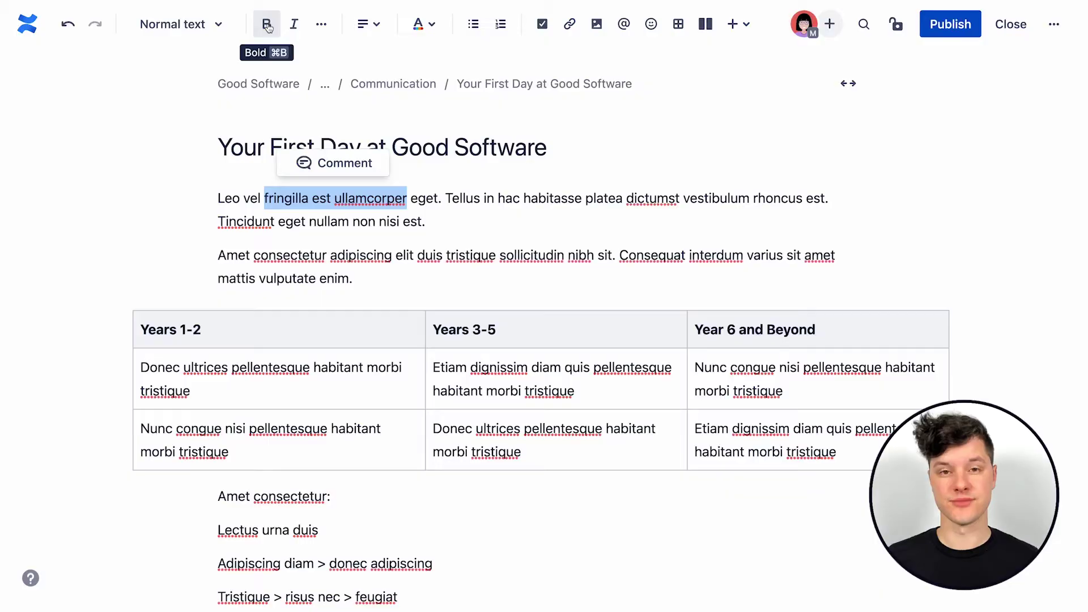
Step: Bold 'fringilla est ullamcorper' and give the Years 3-5 table header a text colour
{"action": "left_click", "coordinate": [267, 25]}
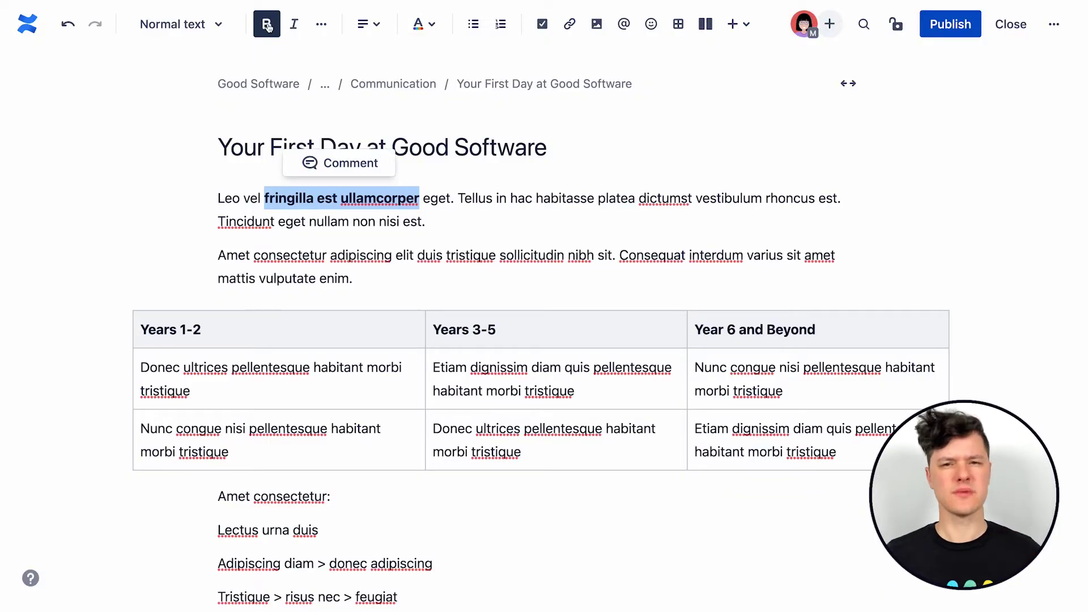
{"action": "left_click", "coordinate": [385, 67]}
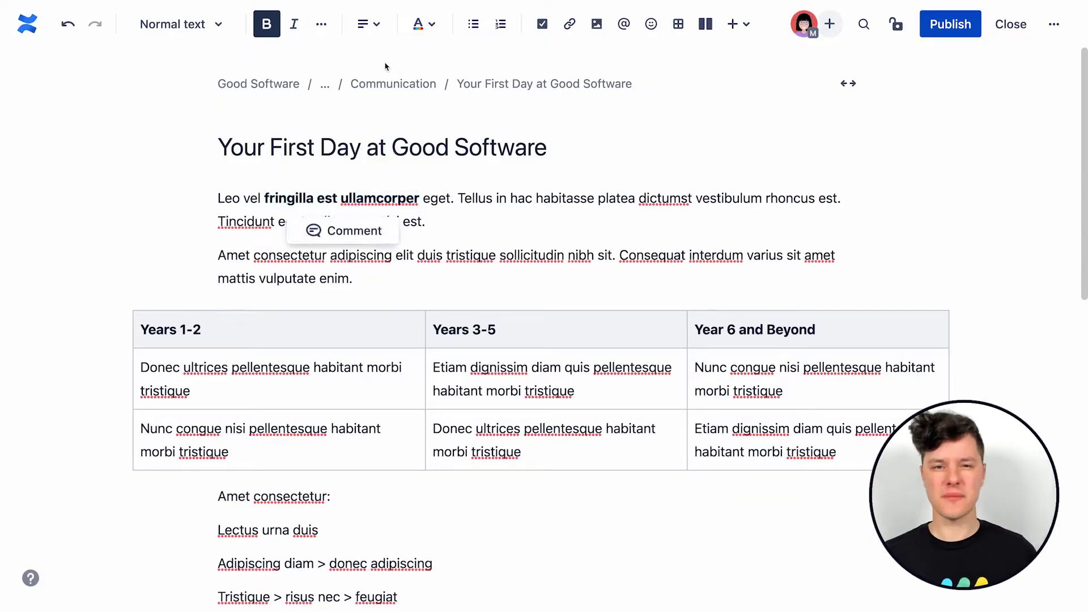
{"action": "double_click", "coordinate": [420, 256]}
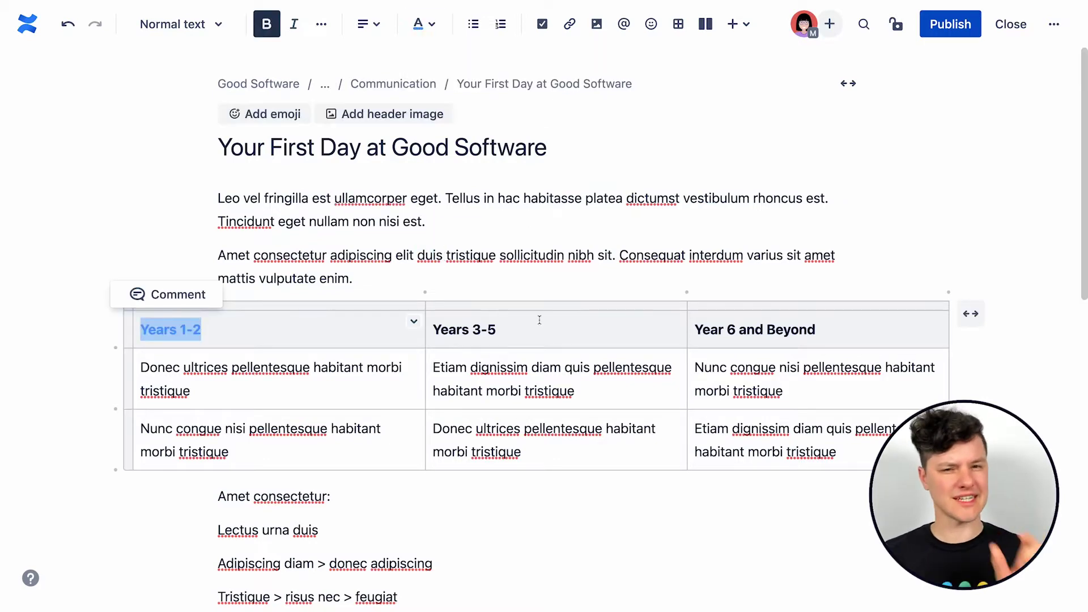
{"action": "left_click_drag", "start_coordinate": [501, 329], "coordinate": [432, 329]}
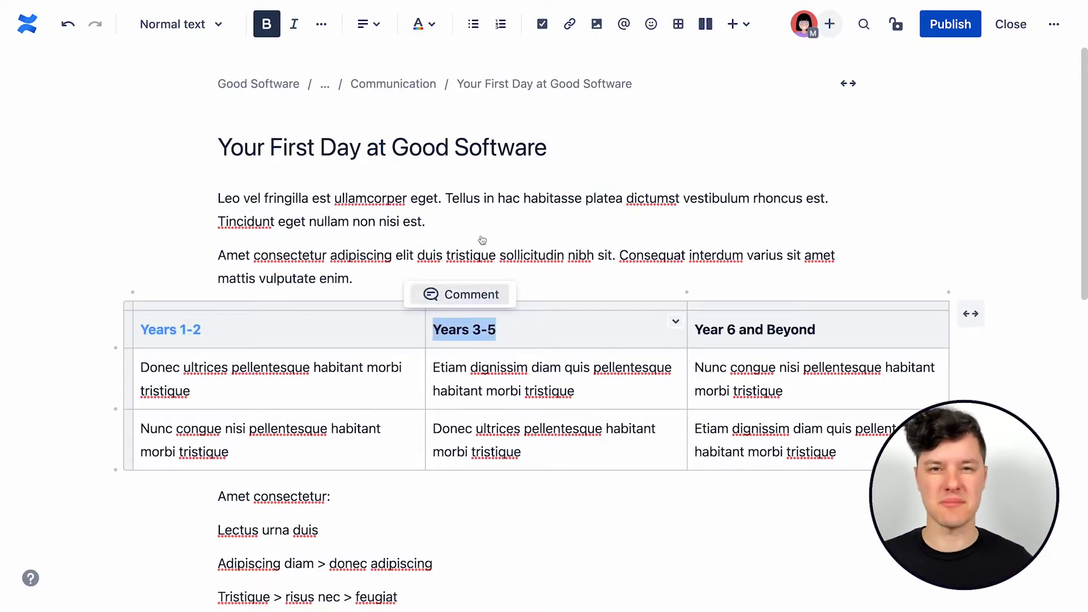
{"action": "left_click", "coordinate": [414, 21]}
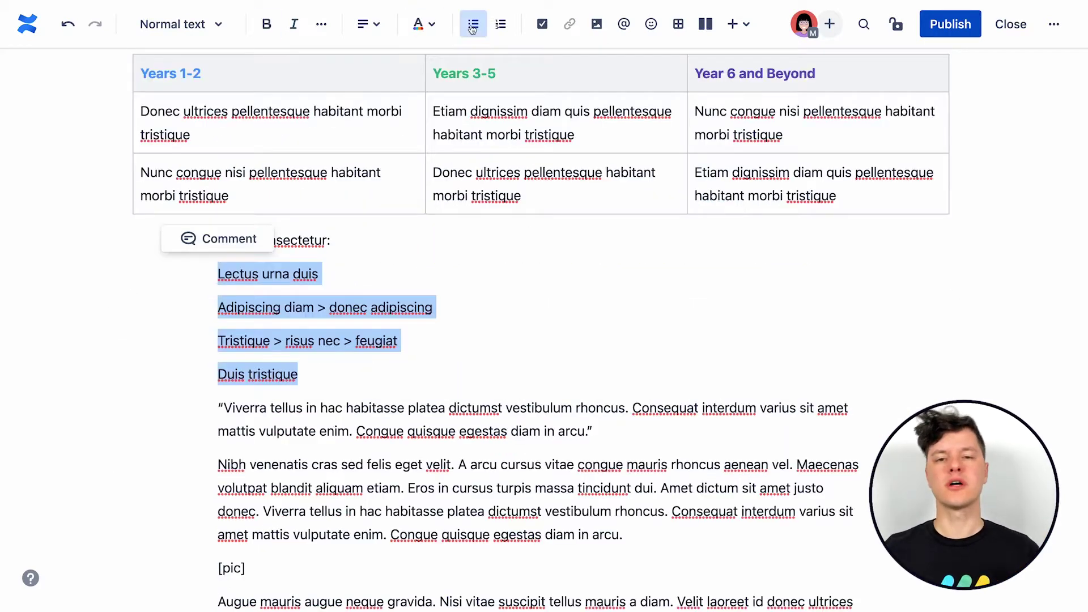
Step: Turn the Lectus urna duis lines into a numbered list and centre the quote paragraph
{"action": "left_click", "coordinate": [473, 25]}
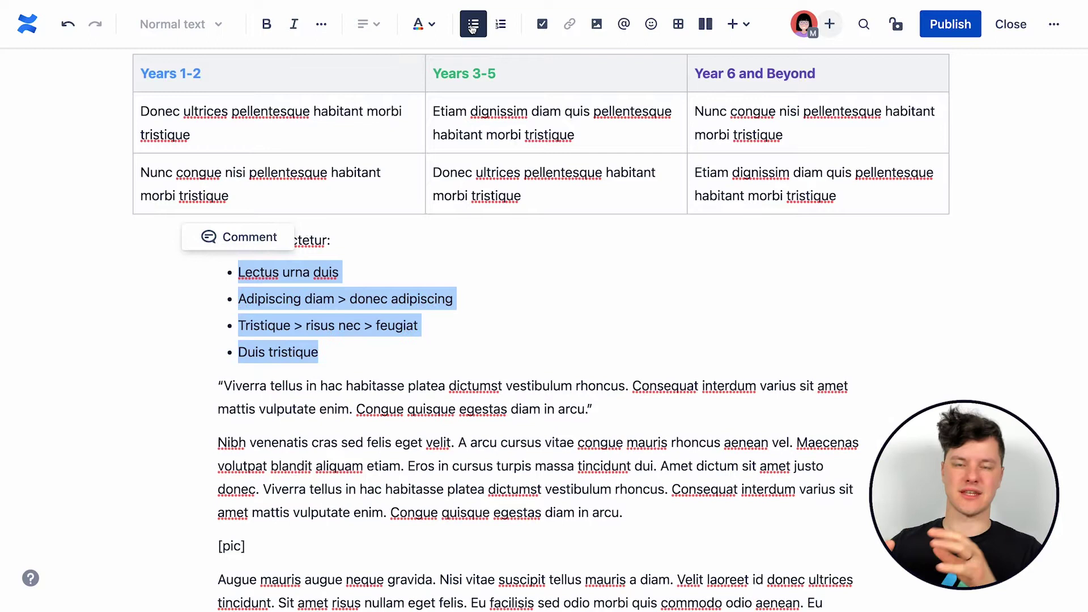
{"action": "left_click", "coordinate": [501, 29]}
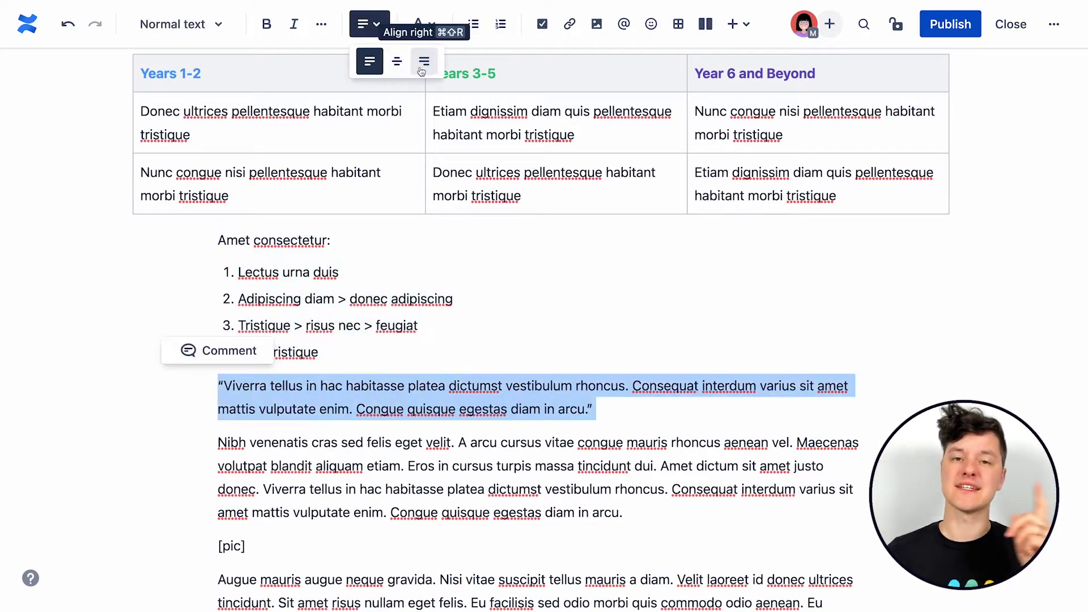
{"action": "left_click", "coordinate": [399, 63]}
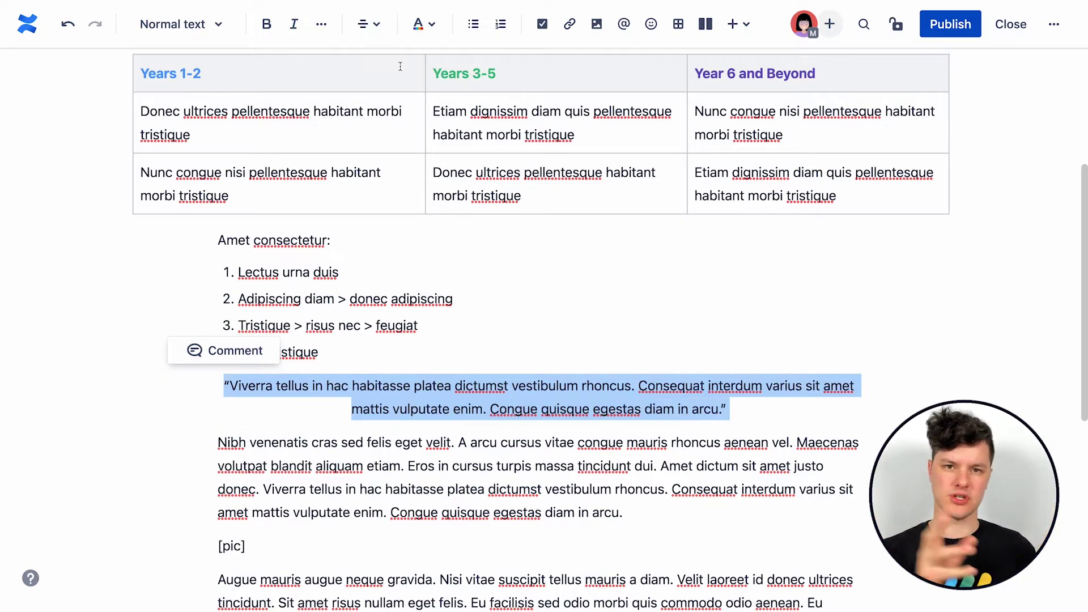
Step: Add a column layout holding the Nibh paragraph, a narrowed image and the Augue paragraph
{"action": "left_click", "coordinate": [730, 515]}
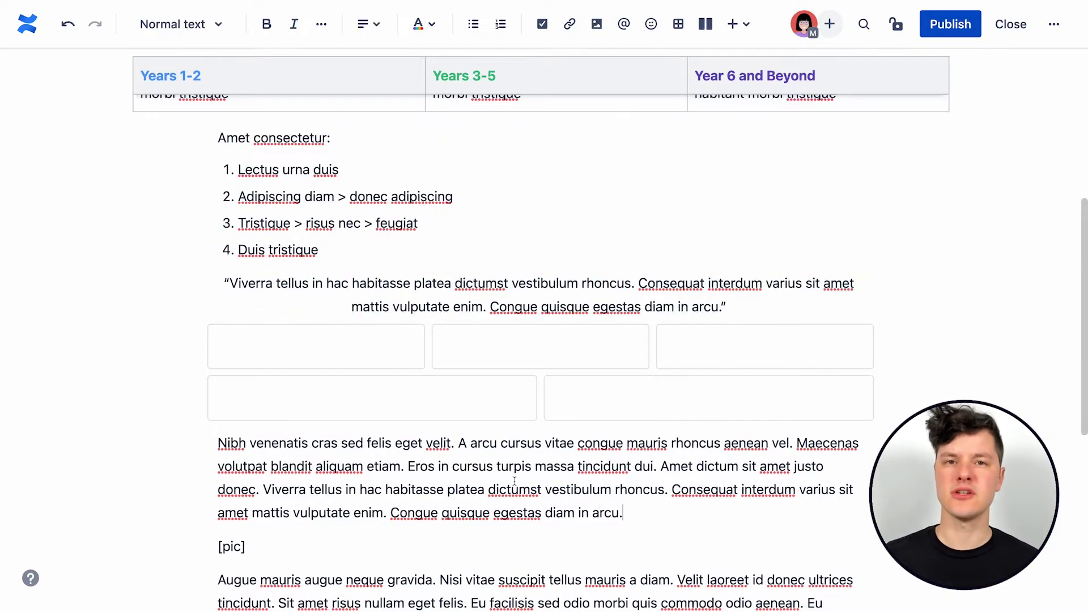
{"action": "left_click_drag", "start_coordinate": [623, 512], "coordinate": [243, 346]}
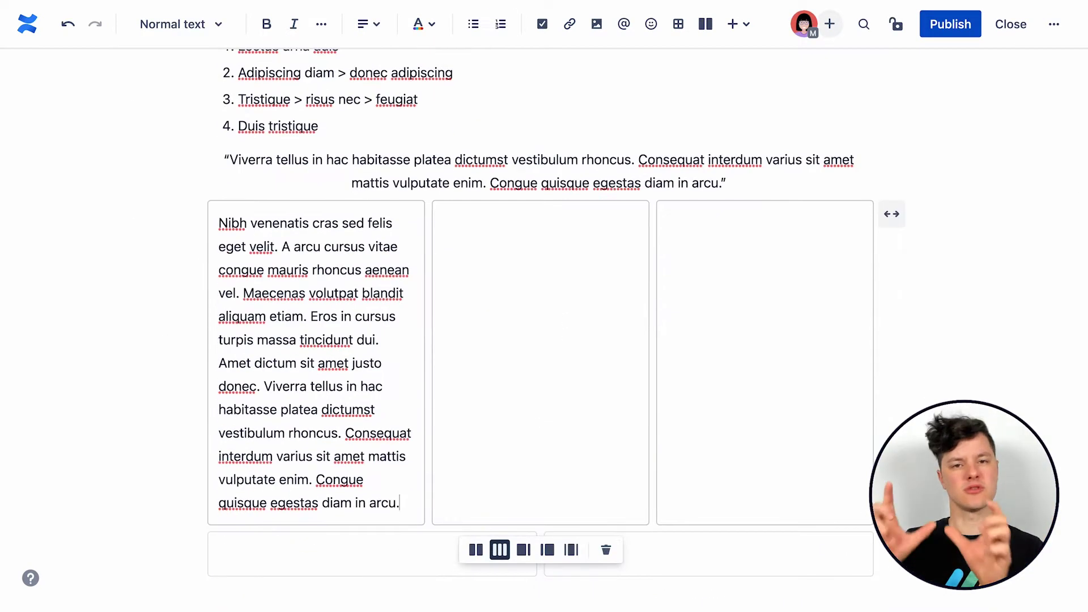
{"action": "scroll", "coordinate": [397, 453], "scroll_direction": "down", "scroll_amount": 3}
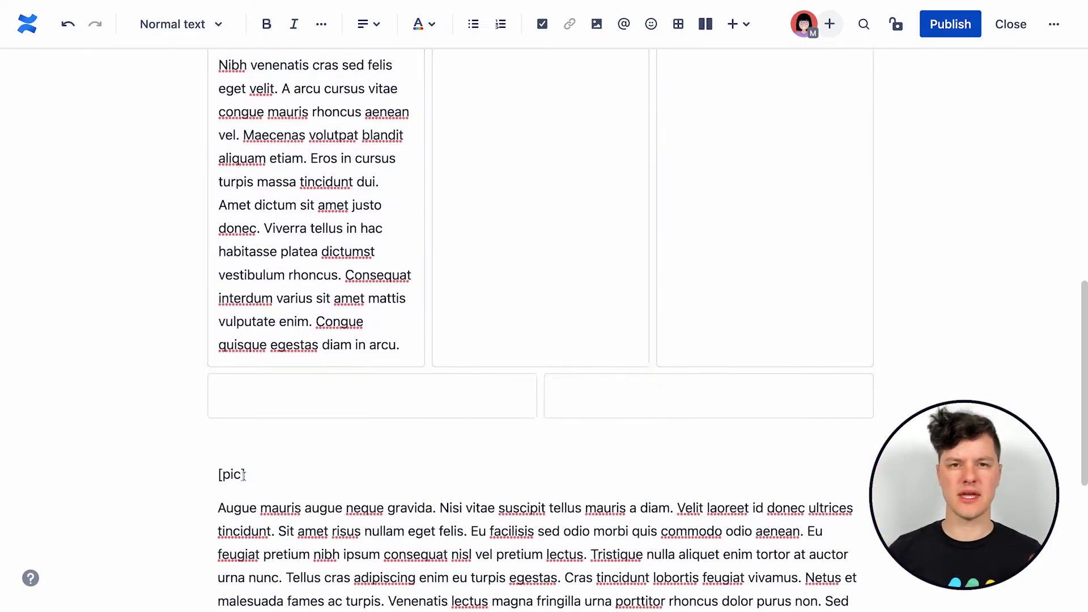
{"action": "key", "text": "BackSpace"}
{"action": "scroll", "coordinate": [559, 247], "scroll_direction": "down", "scroll_amount": 1}
{"action": "key", "text": "ctrl+shift+Down"}
{"action": "key", "text": "ctrl+c"}
{"action": "left_click", "coordinate": [759, 139]}
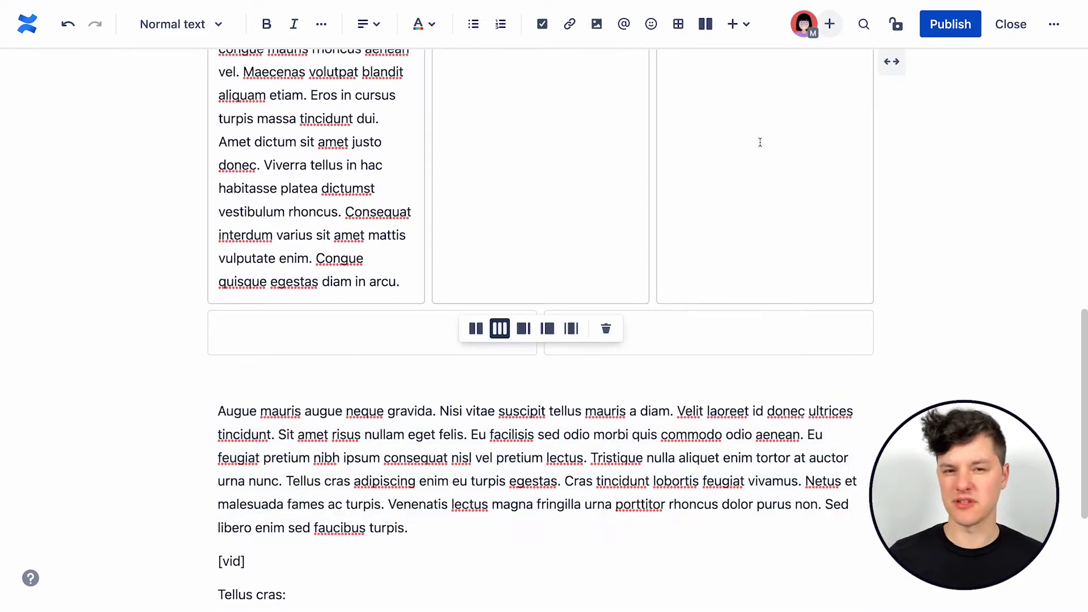
{"action": "key", "text": "ctrl+v"}
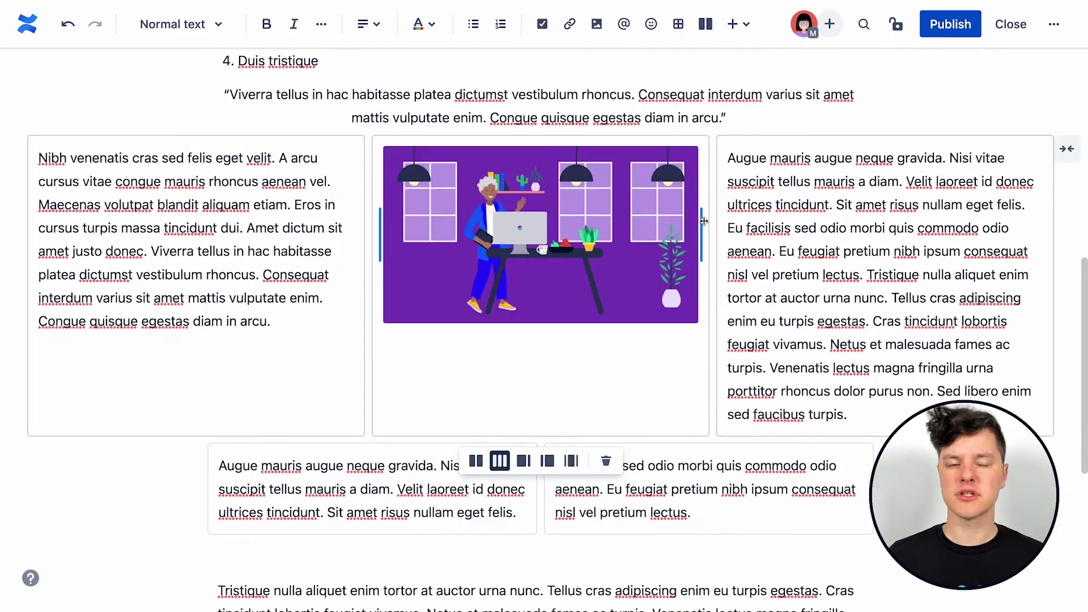
{"action": "mouse_move", "coordinate": [702, 221]}
{"action": "left_mouse_down"}
{"action": "mouse_move", "coordinate": [659, 220]}
{"action": "mouse_move", "coordinate": [704, 220]}
{"action": "left_mouse_up"}
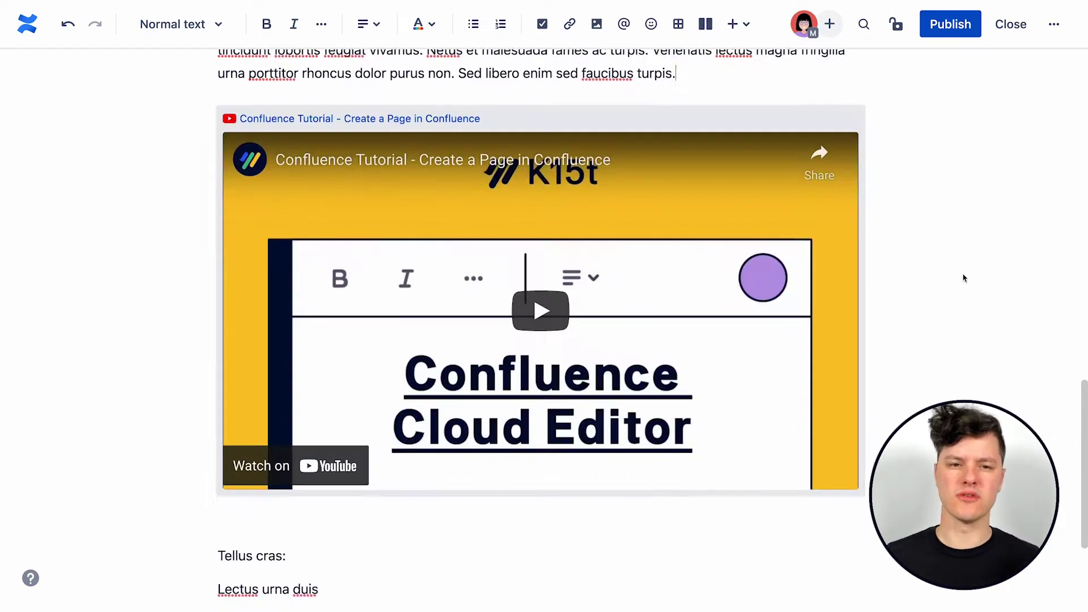
Step: Show the Help Resources link as a card, mention a colleague on the task, and add a tree emoji
{"action": "scroll", "coordinate": [963, 277], "scroll_direction": "down", "scroll_amount": 1}
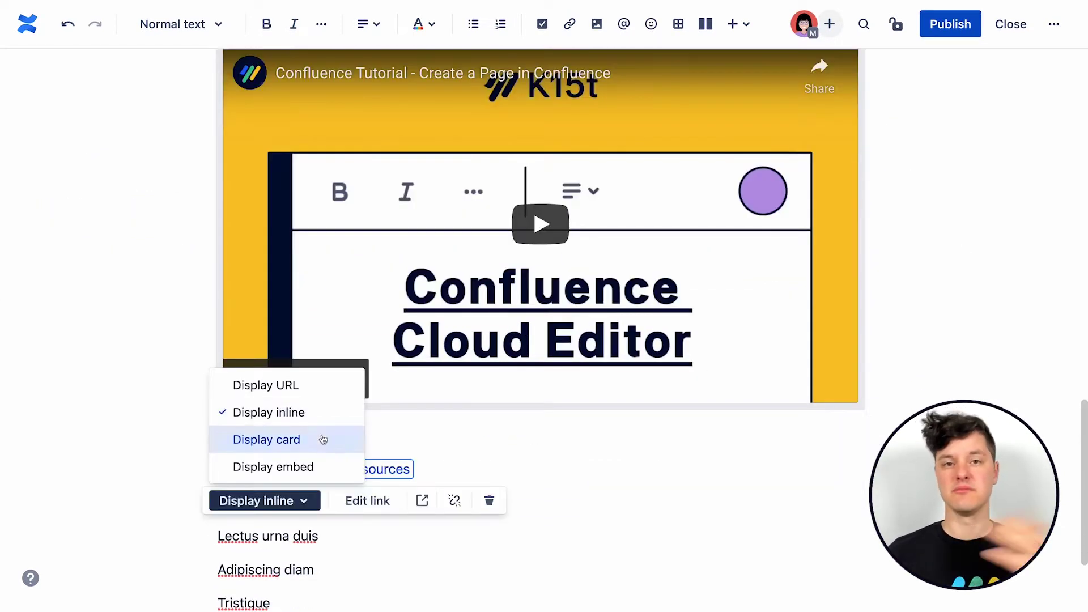
{"action": "left_click", "coordinate": [321, 440]}
{"action": "scroll", "coordinate": [585, 480], "scroll_direction": "down", "scroll_amount": 5}
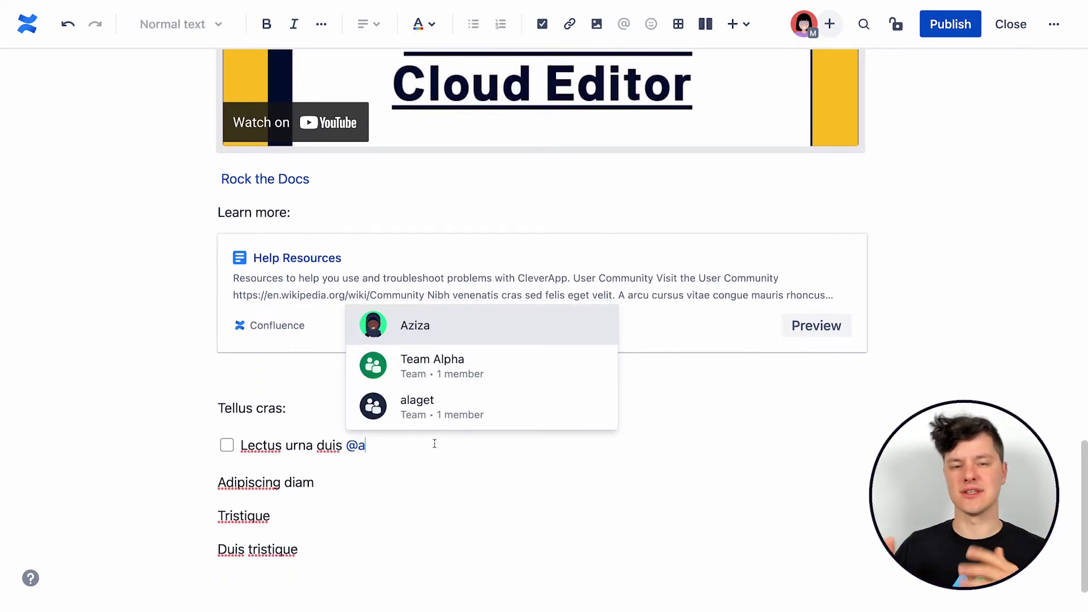
{"action": "left_click", "coordinate": [432, 334]}
{"action": "left_click", "coordinate": [651, 24]}
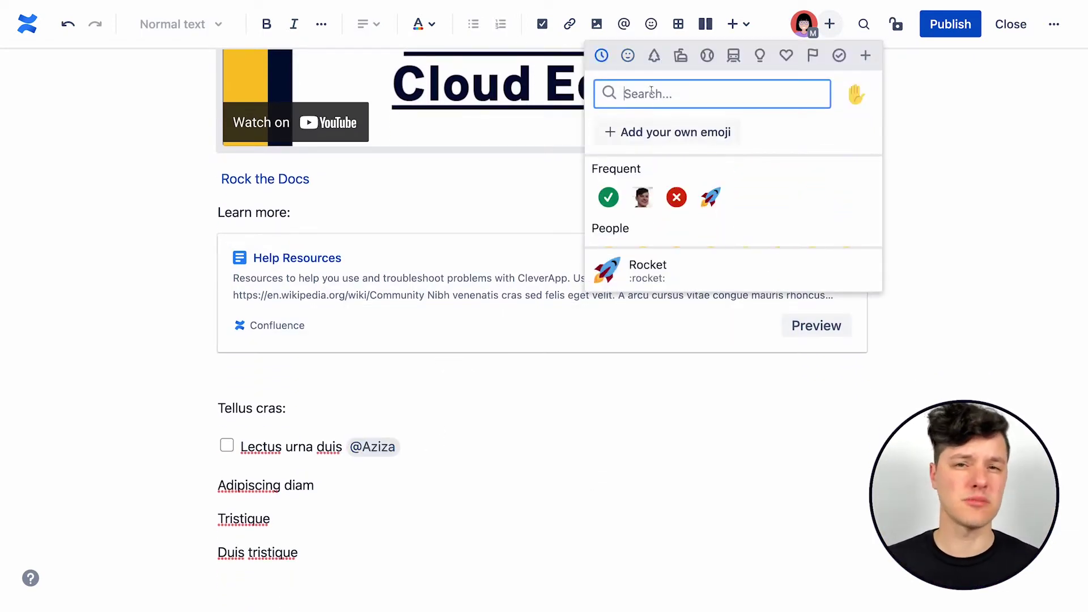
{"action": "type", "text": "tree"}
{"action": "left_click", "coordinate": [745, 194]}
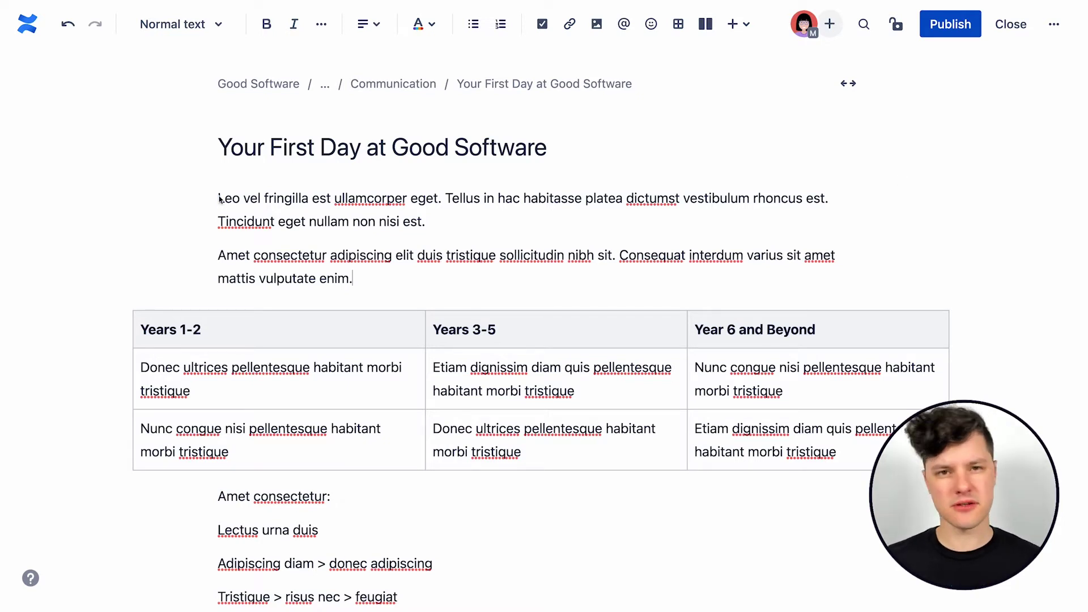
Step: Select the words 'fringilla est ullamcorper' in the opening paragraph
{"action": "left_click_drag", "start_coordinate": [264, 198], "coordinate": [408, 202]}
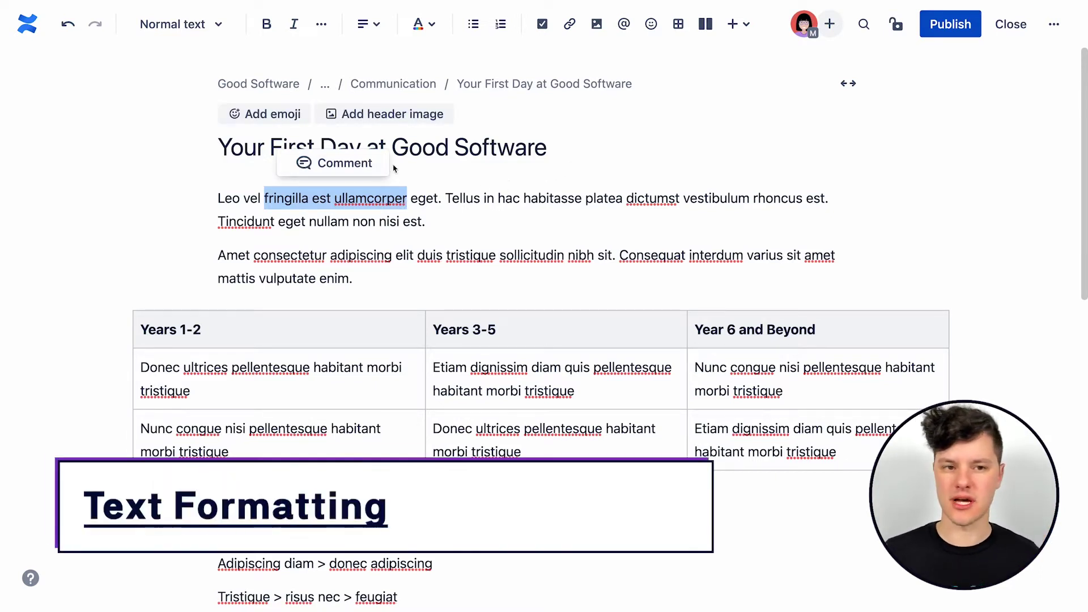
Step: Bold 'fringilla est ullamcorper' with the toolbar button, and bold 'Tellus in' with Ctrl+B
{"action": "left_click", "coordinate": [268, 26]}
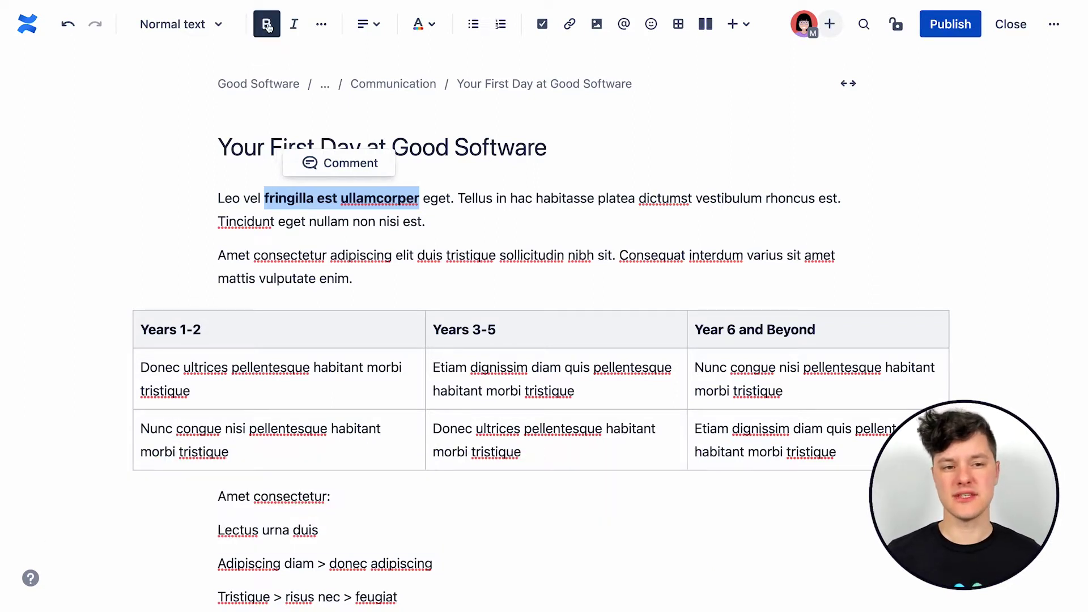
{"action": "left_click", "coordinate": [384, 66]}
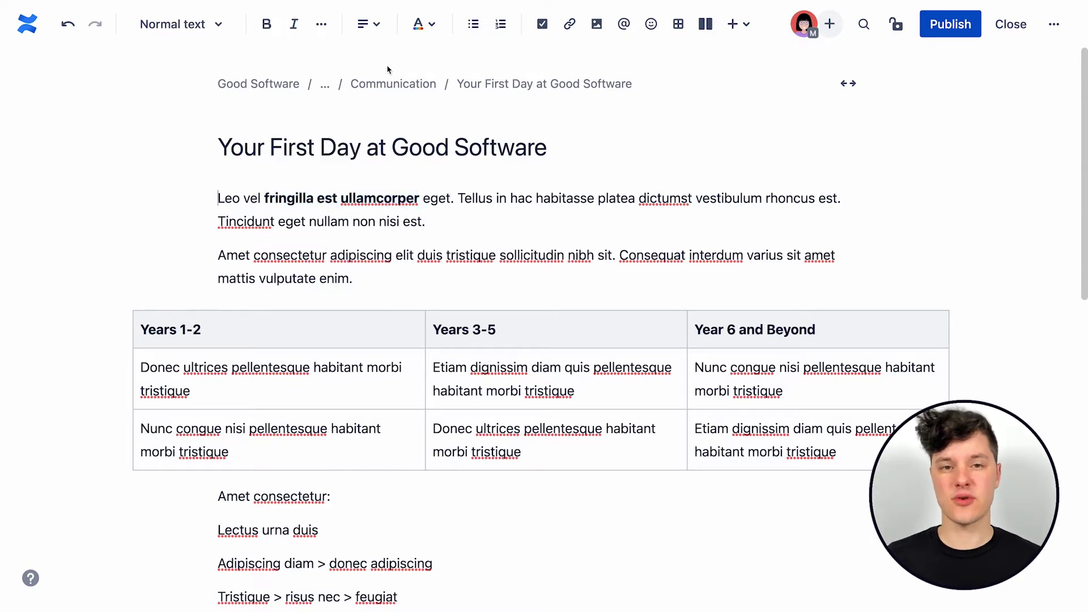
{"action": "double_click", "coordinate": [422, 255]}
{"action": "left_click", "coordinate": [511, 197]}
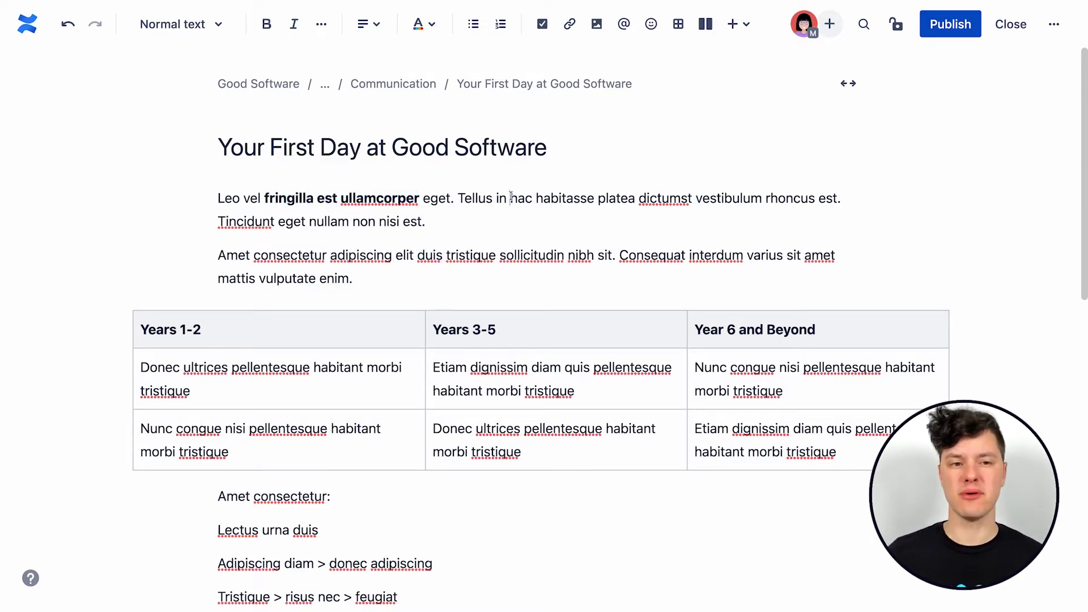
{"action": "left_click_drag", "start_coordinate": [459, 198], "coordinate": [510, 197]}
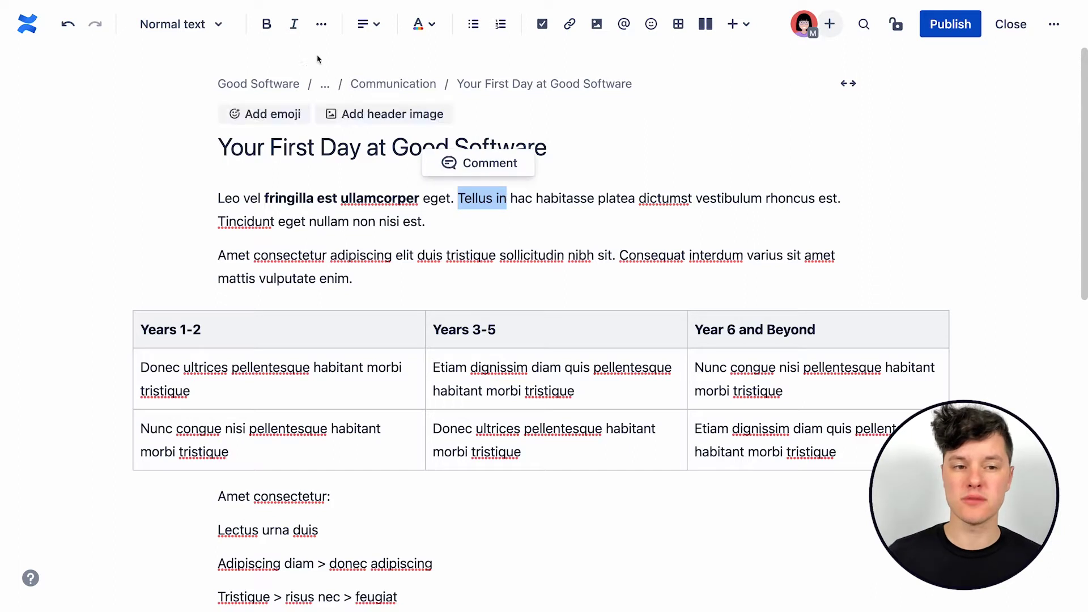
{"action": "key", "text": "ctrl+b"}
{"action": "left_click", "coordinate": [524, 220]}
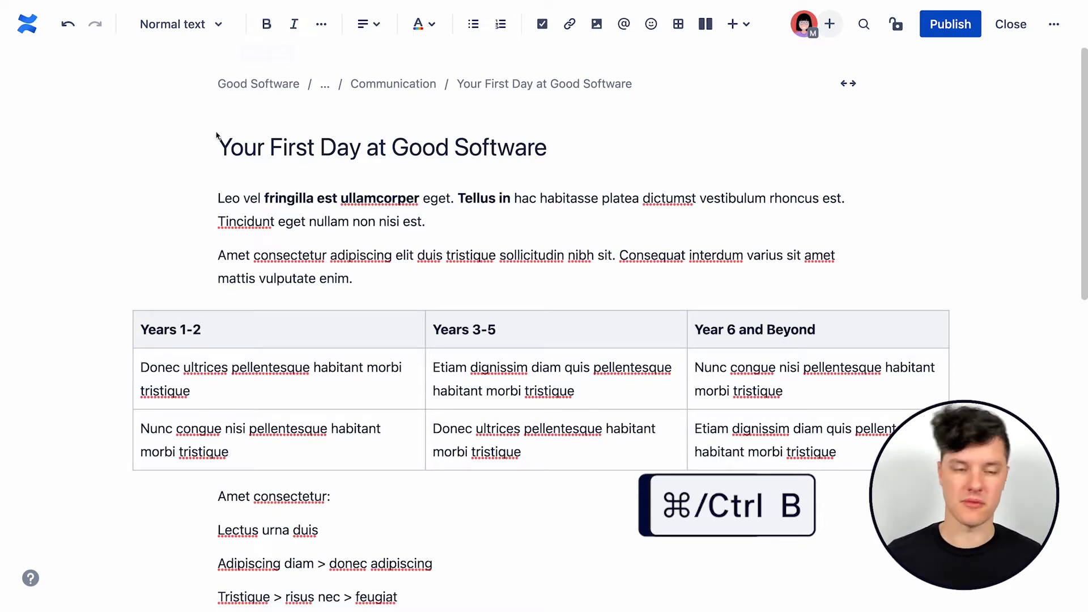
Step: Italicise 'Amet consectetur adipiscing' and underline 'Consequat interdum' in the second paragraph
{"action": "left_click_drag", "start_coordinate": [217, 255], "coordinate": [392, 257]}
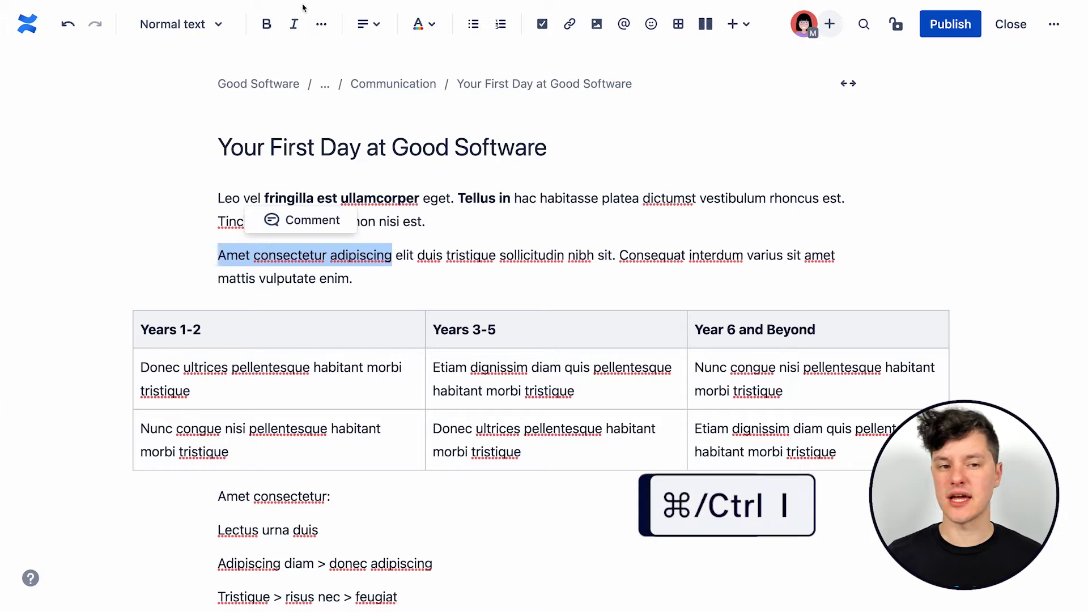
{"action": "key", "text": "ctrl+i"}
{"action": "left_click_drag", "start_coordinate": [620, 255], "coordinate": [742, 256]}
{"action": "left_click", "coordinate": [327, 23]}
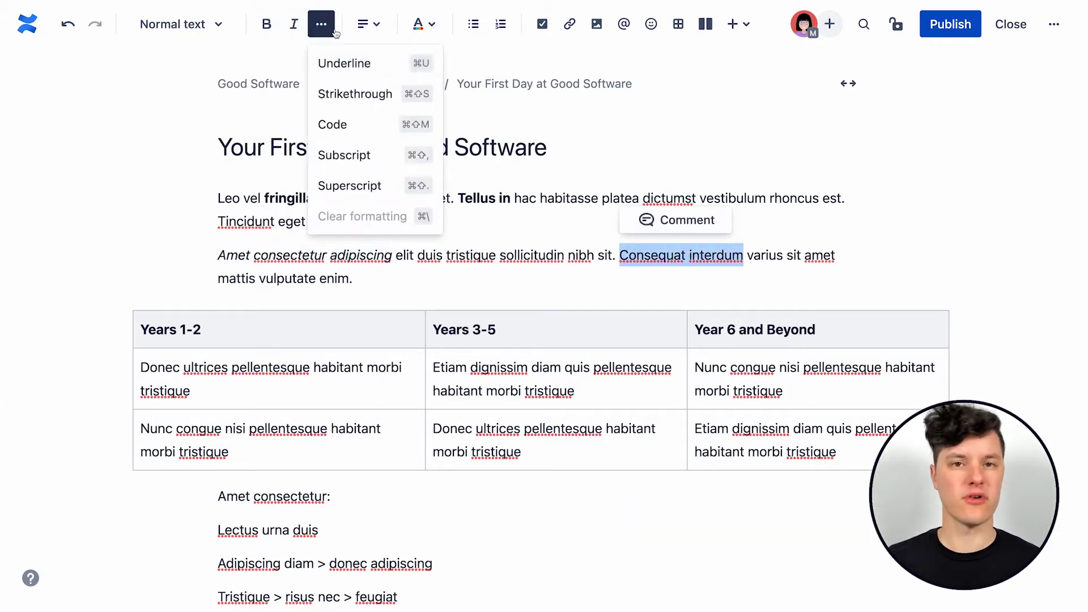
{"action": "left_click", "coordinate": [392, 64]}
{"action": "left_click", "coordinate": [849, 179]}
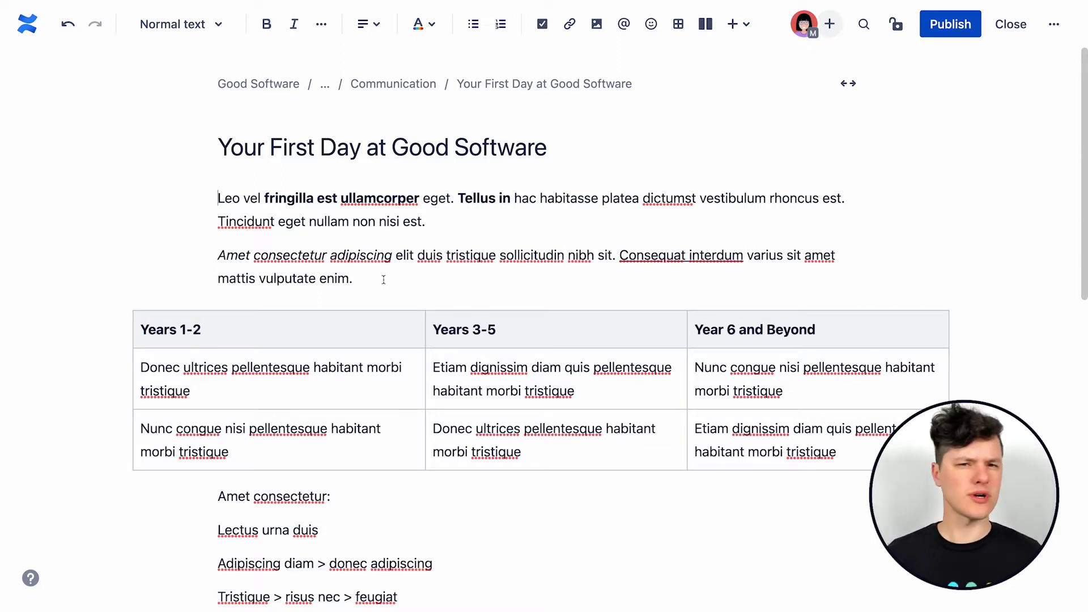
{"action": "key", "text": "ctrl+z"}
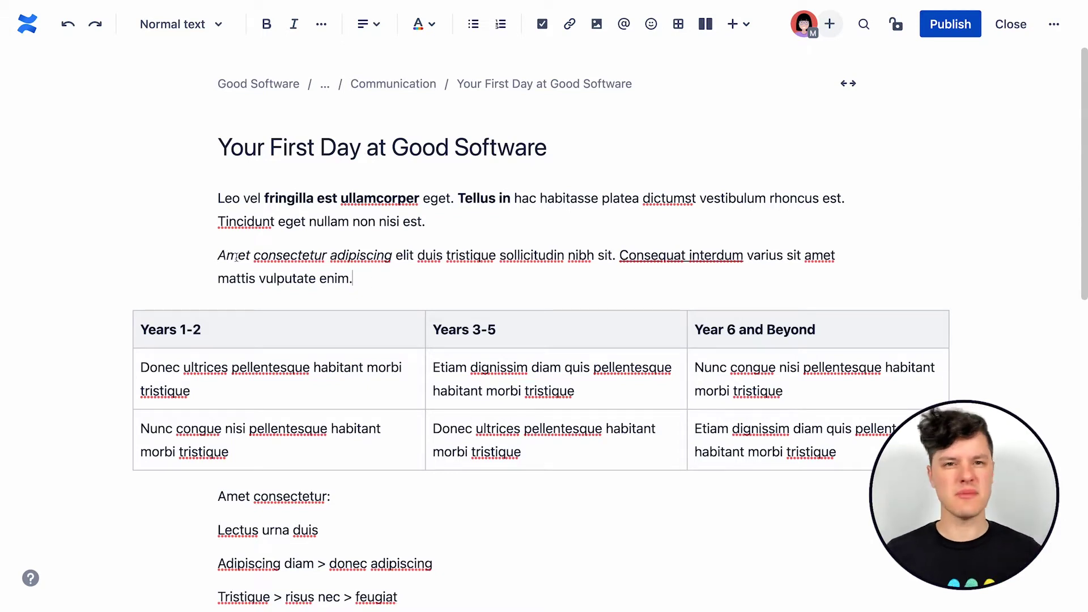
Step: Apply strikethrough to the whole second paragraph from the more formatting menu
{"action": "left_click_drag", "start_coordinate": [219, 255], "coordinate": [350, 279]}
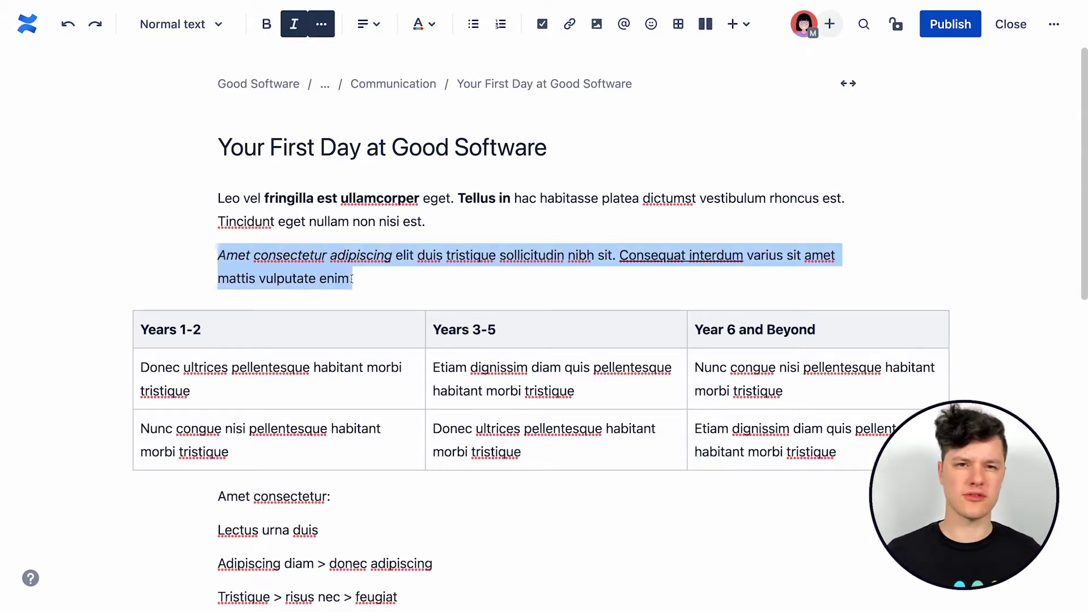
{"action": "left_click", "coordinate": [320, 24]}
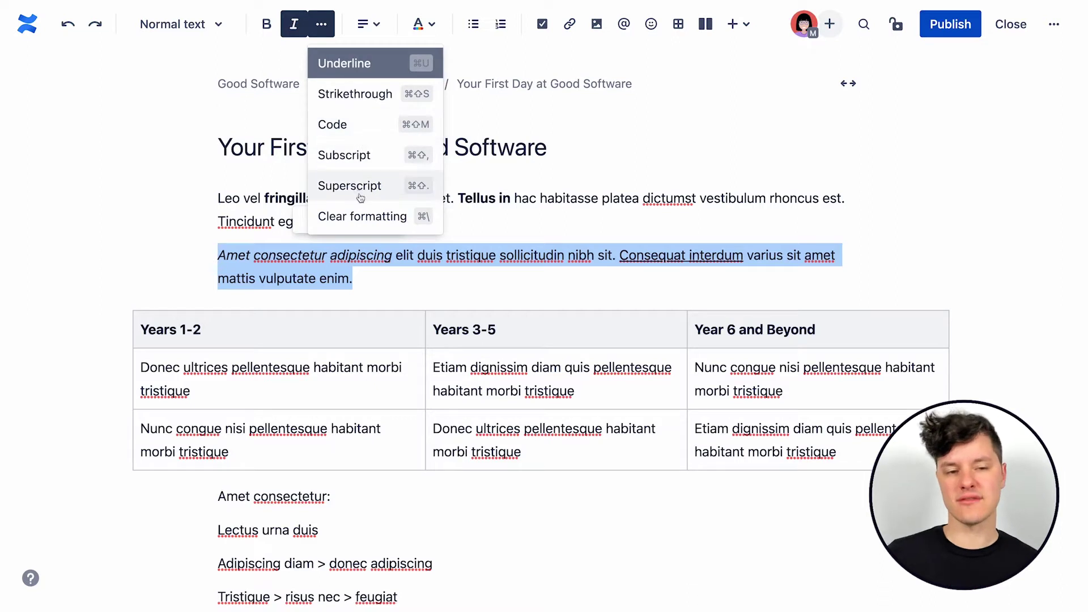
{"action": "left_click", "coordinate": [354, 95]}
{"action": "left_click", "coordinate": [445, 277]}
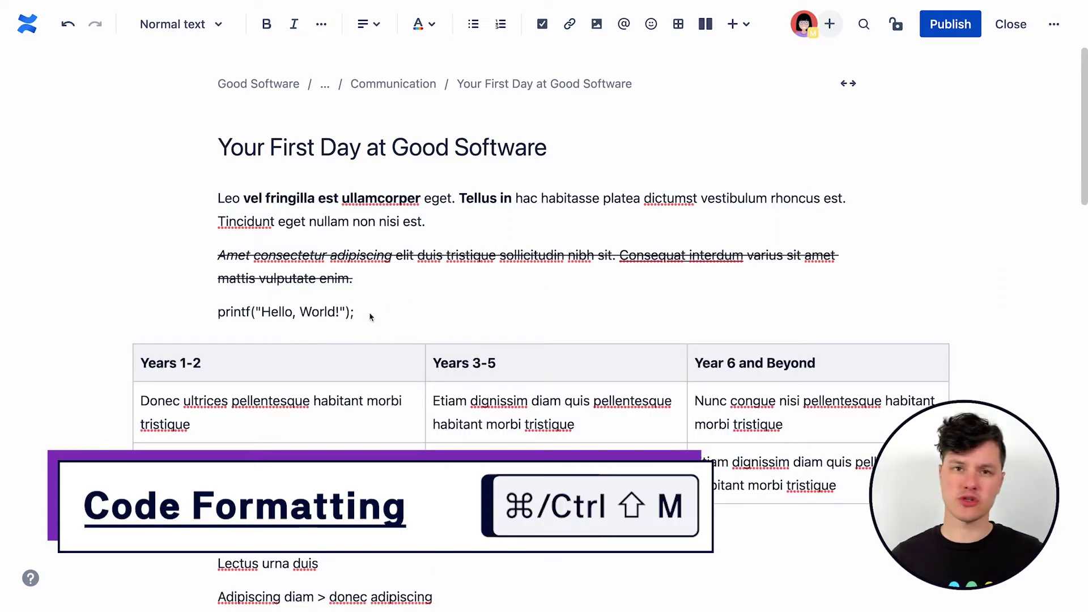
{"action": "left_click_drag", "start_coordinate": [371, 318], "coordinate": [217, 311]}
{"action": "left_click", "coordinate": [321, 25]}
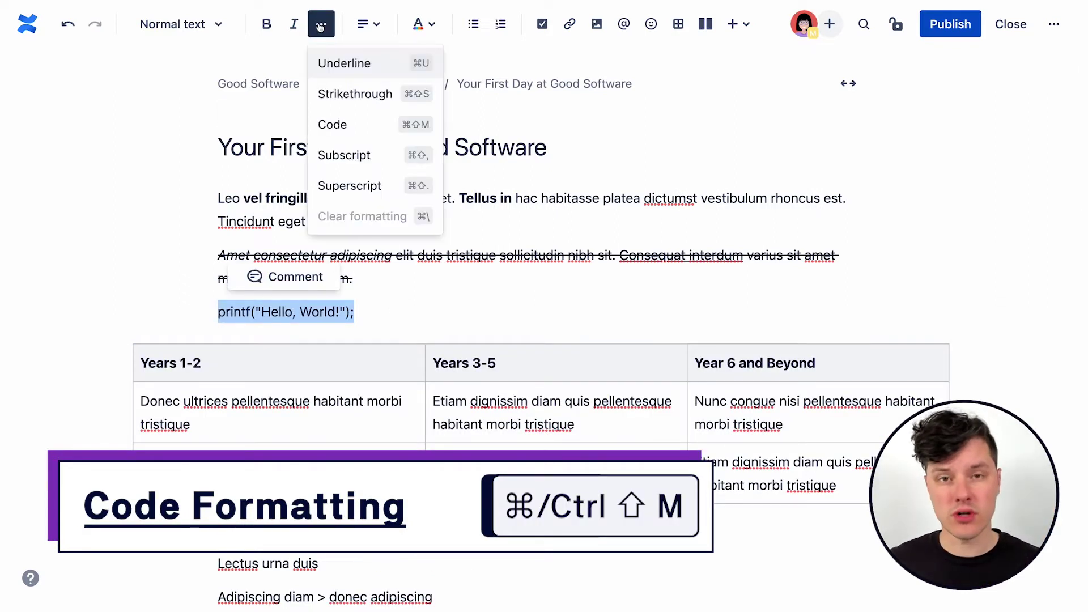
{"action": "left_click", "coordinate": [367, 124]}
{"action": "key", "text": "BackSpace"}
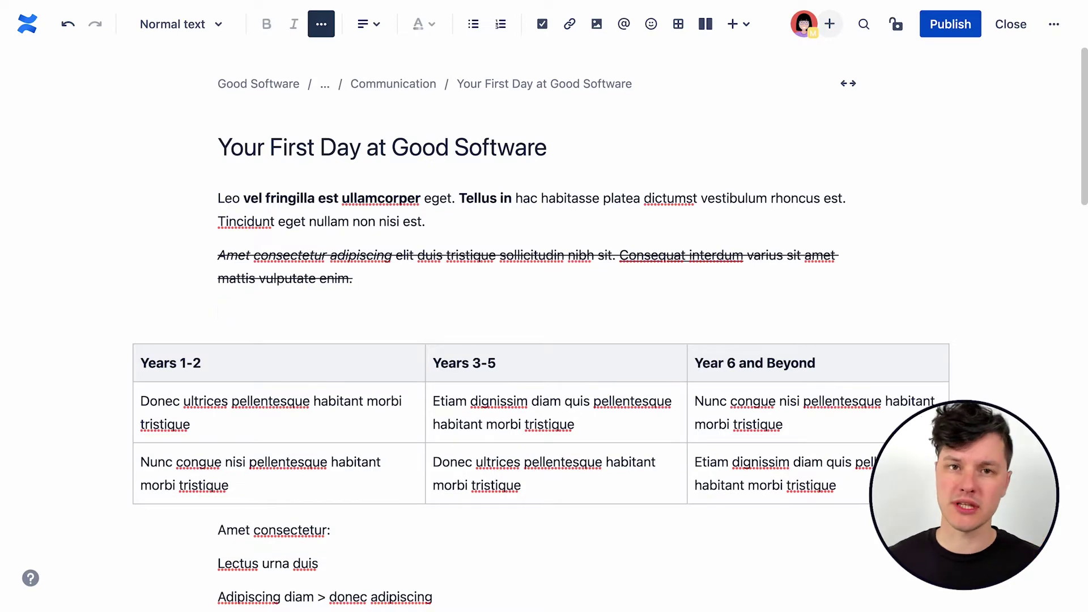
{"action": "type", "text": "/code"}
{"action": "left_click", "coordinate": [309, 349]}
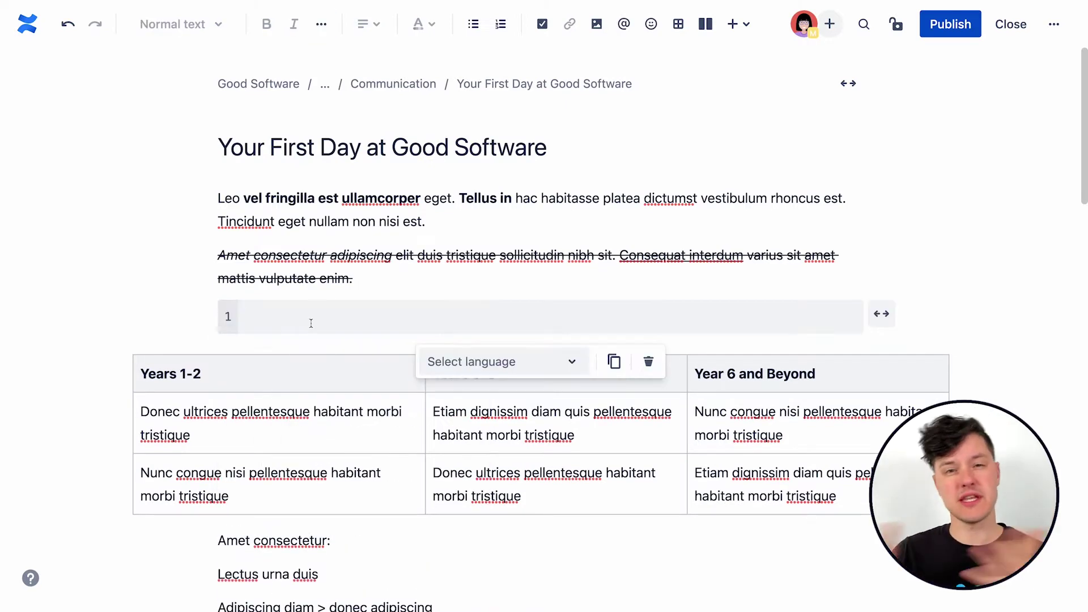
{"action": "type", "text": "#include <stdio.h> int main() {     // printf() displays the string inside quotation     printf(\"Hello, World!\");     return 0; }"}
{"action": "left_click", "coordinate": [519, 462]}
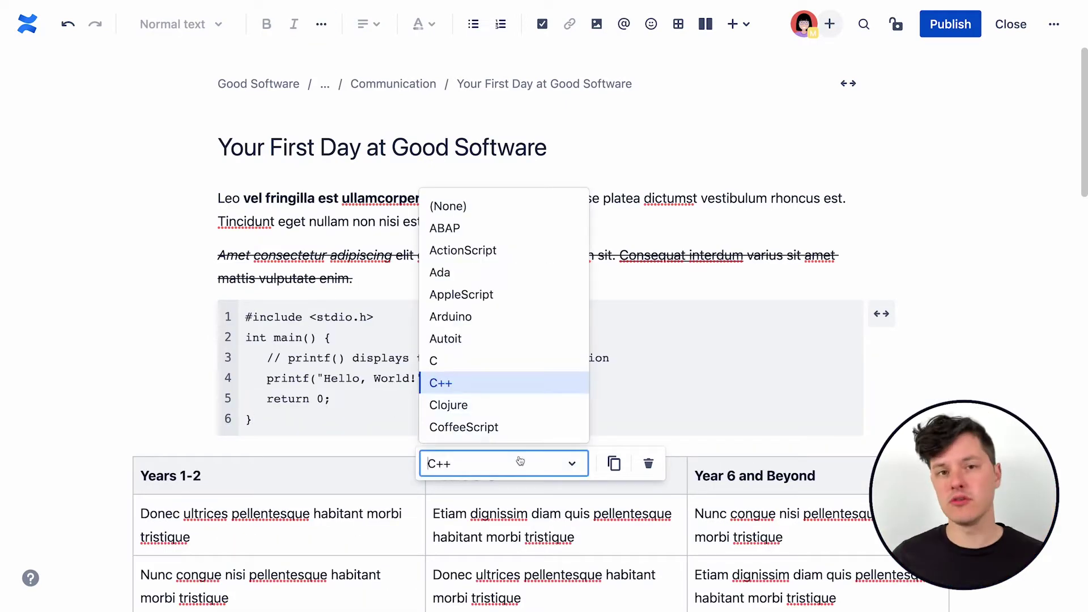
{"action": "left_click", "coordinate": [496, 369]}
{"action": "left_click", "coordinate": [648, 464]}
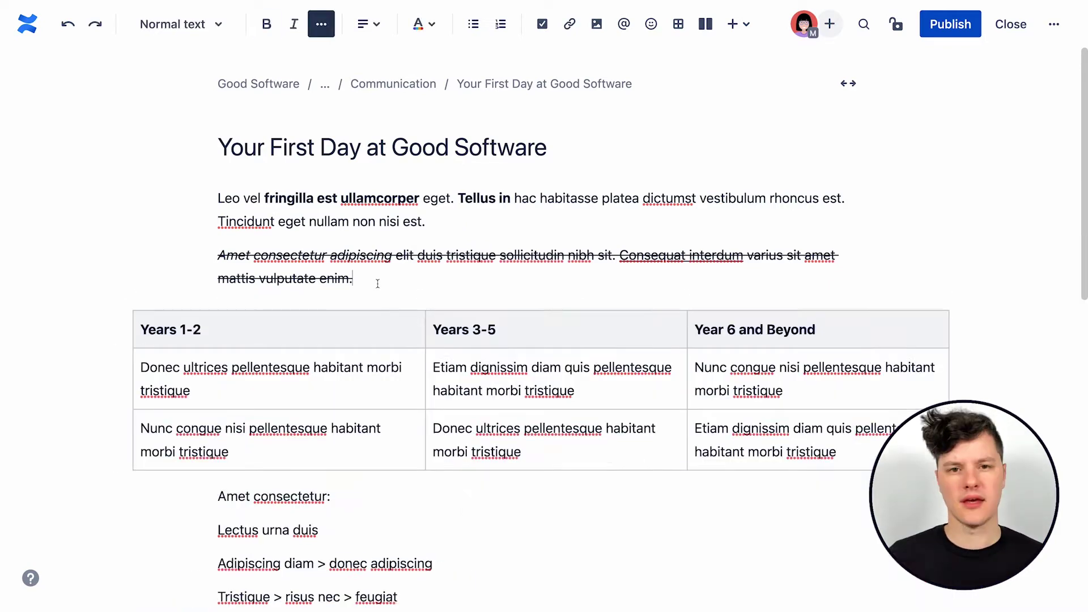
Step: Apply Clear formatting to both opening paragraphs so they are plain text
{"action": "left_click_drag", "start_coordinate": [219, 197], "coordinate": [352, 278]}
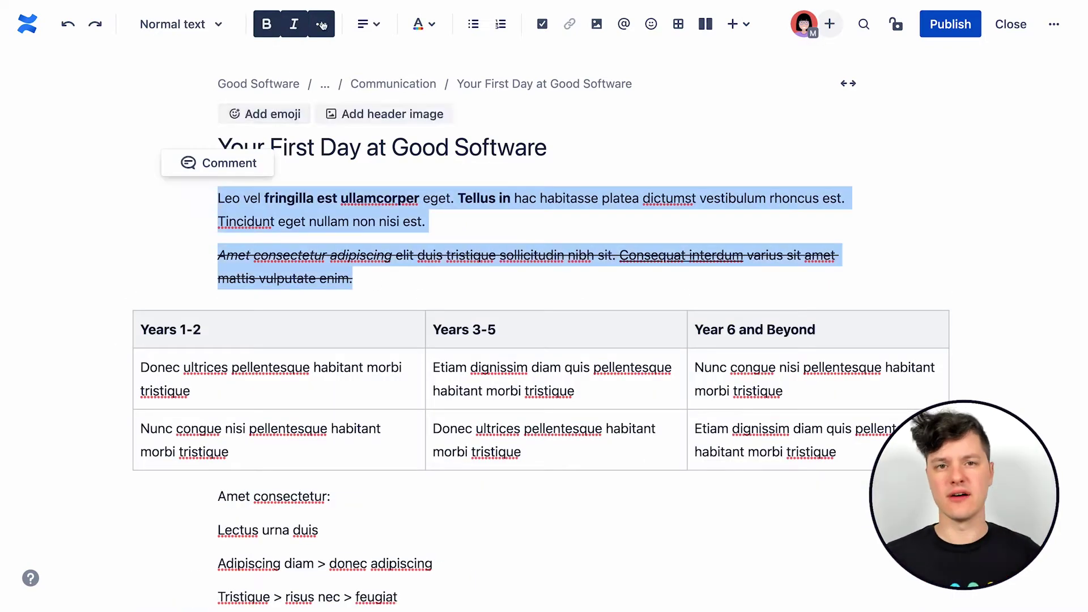
{"action": "left_click", "coordinate": [321, 24]}
{"action": "left_click", "coordinate": [403, 217]}
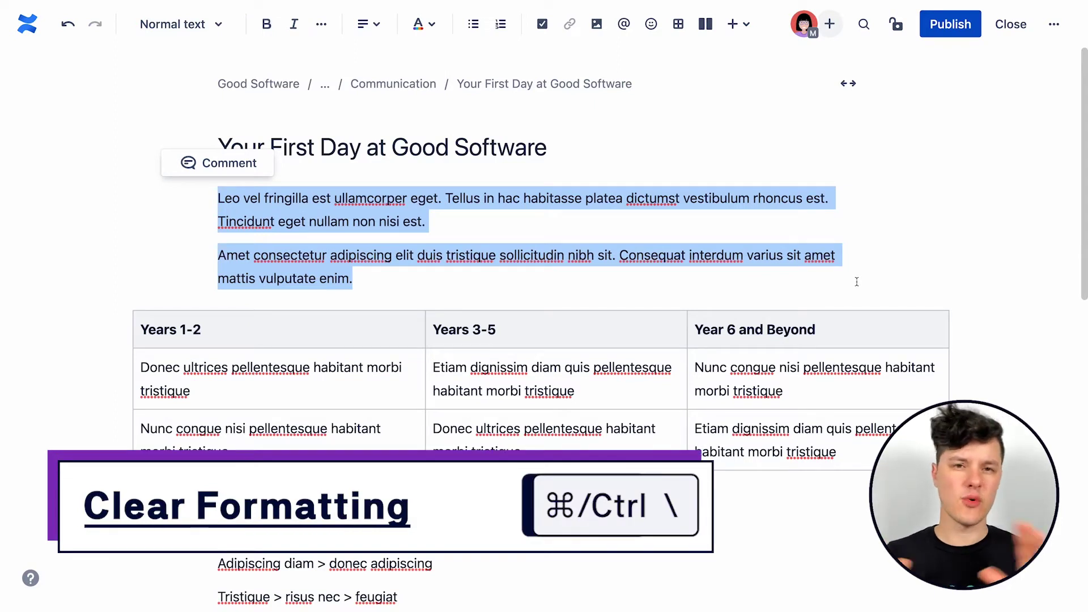
{"action": "key", "text": "Right"}
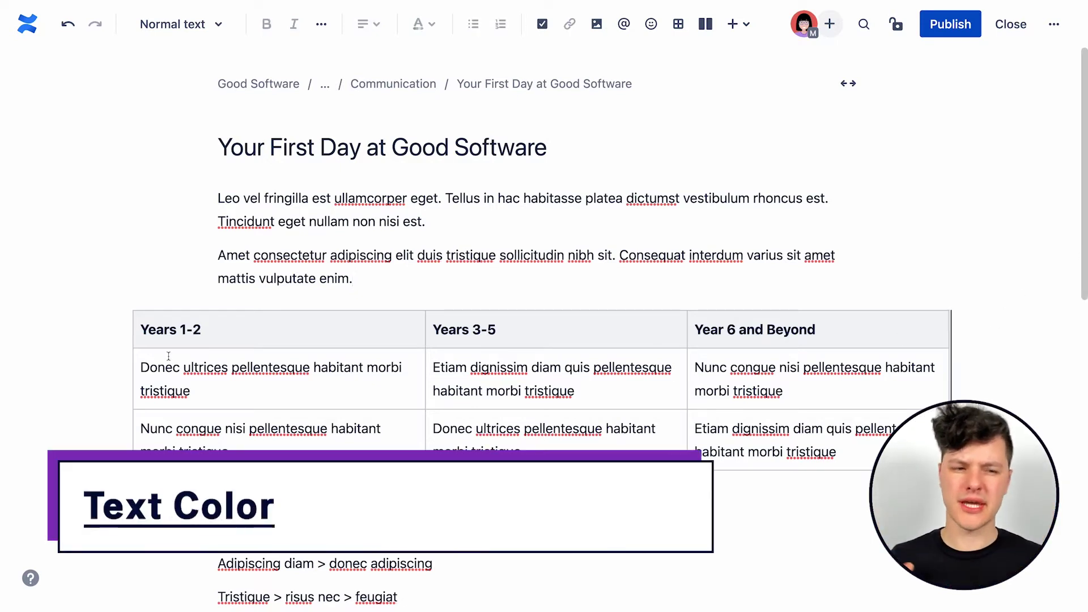
Step: Set the header text colours: Years 1-2 blue, Years 3-5 green, Year 6 and Beyond purple
{"action": "left_click_drag", "start_coordinate": [202, 330], "coordinate": [139, 329]}
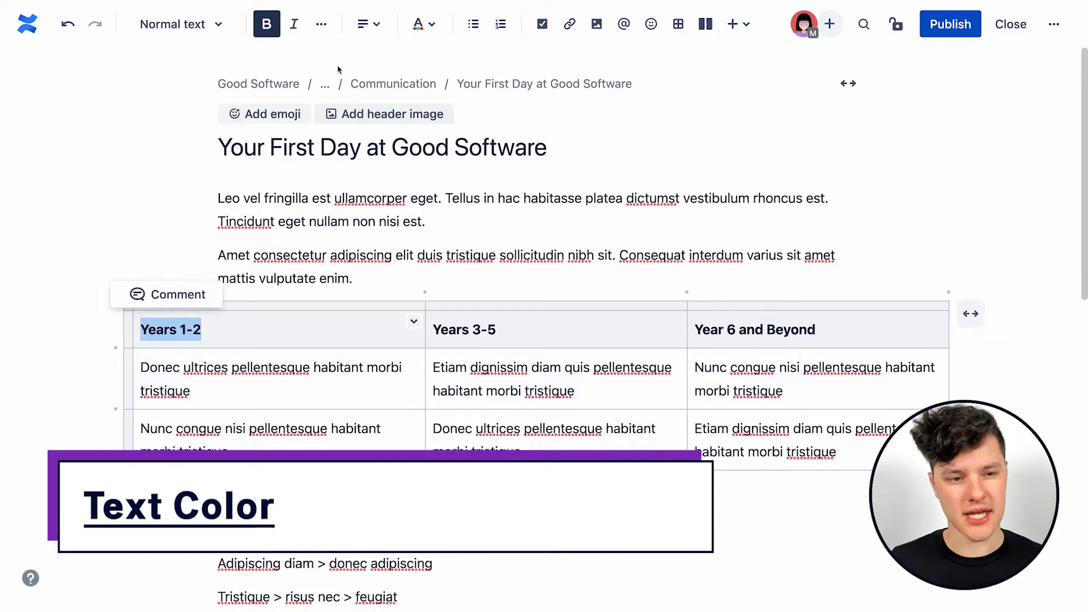
{"action": "left_click", "coordinate": [430, 24]}
{"action": "left_click", "coordinate": [452, 58]}
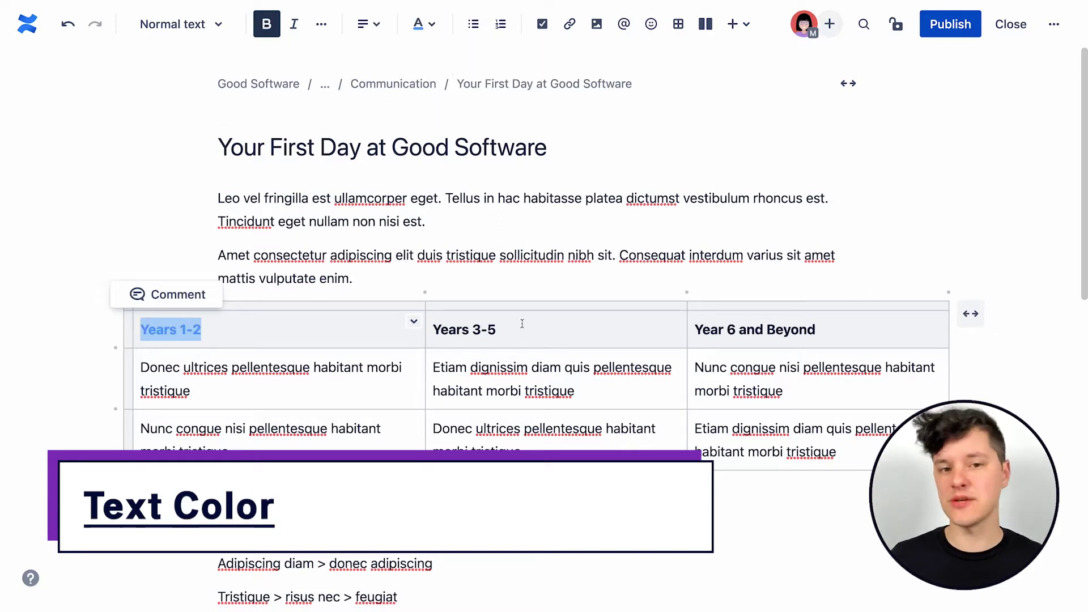
{"action": "left_click_drag", "start_coordinate": [522, 324], "coordinate": [432, 329]}
{"action": "left_click", "coordinate": [417, 23]}
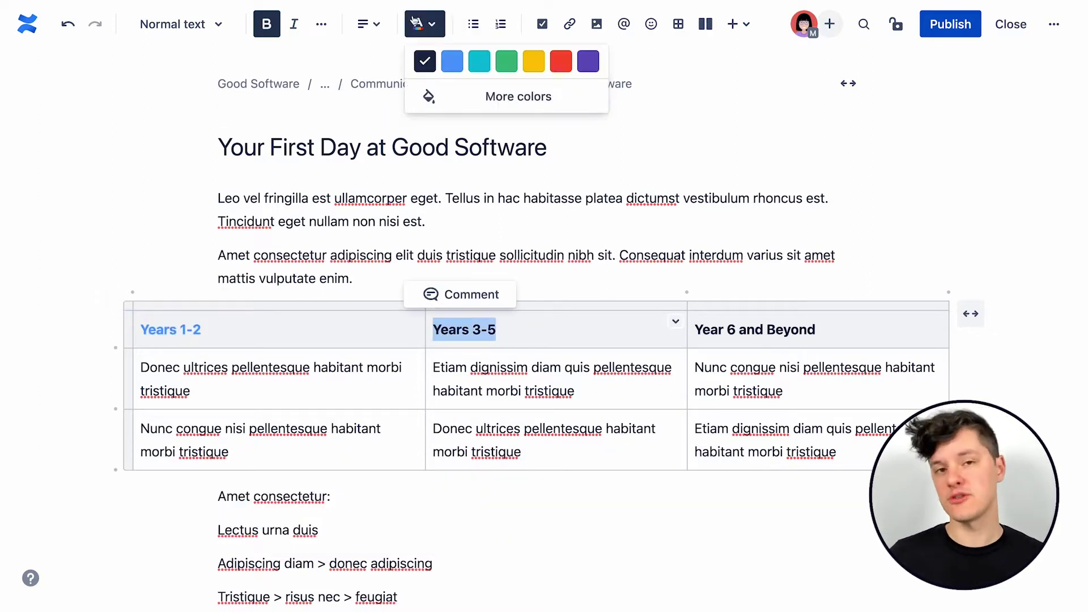
{"action": "left_click", "coordinate": [506, 62]}
{"action": "left_click_drag", "start_coordinate": [817, 329], "coordinate": [694, 330]}
{"action": "left_click", "coordinate": [419, 24]}
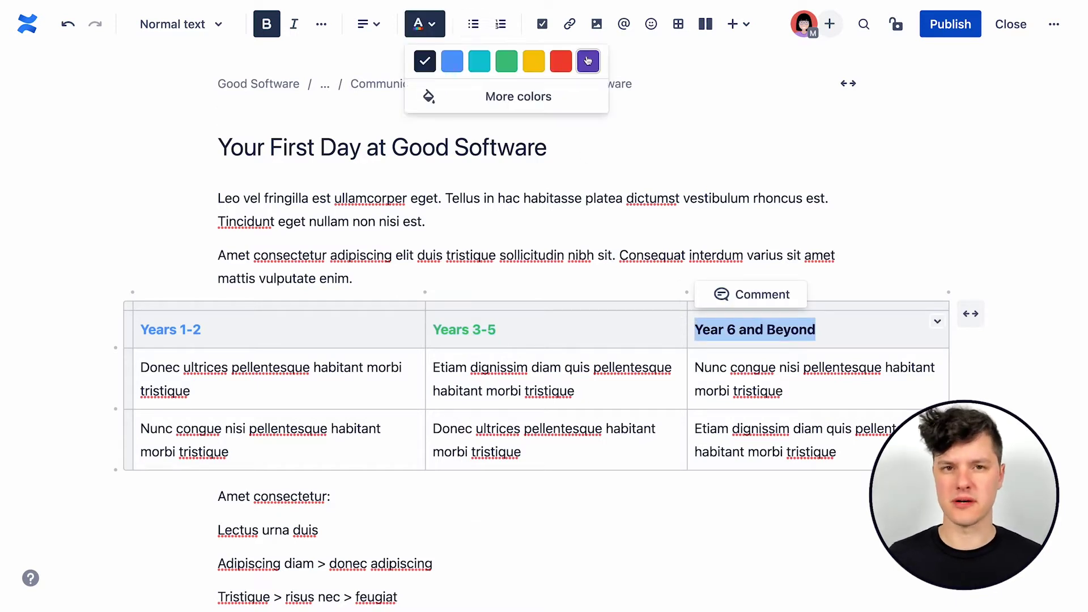
{"action": "left_click", "coordinate": [587, 61]}
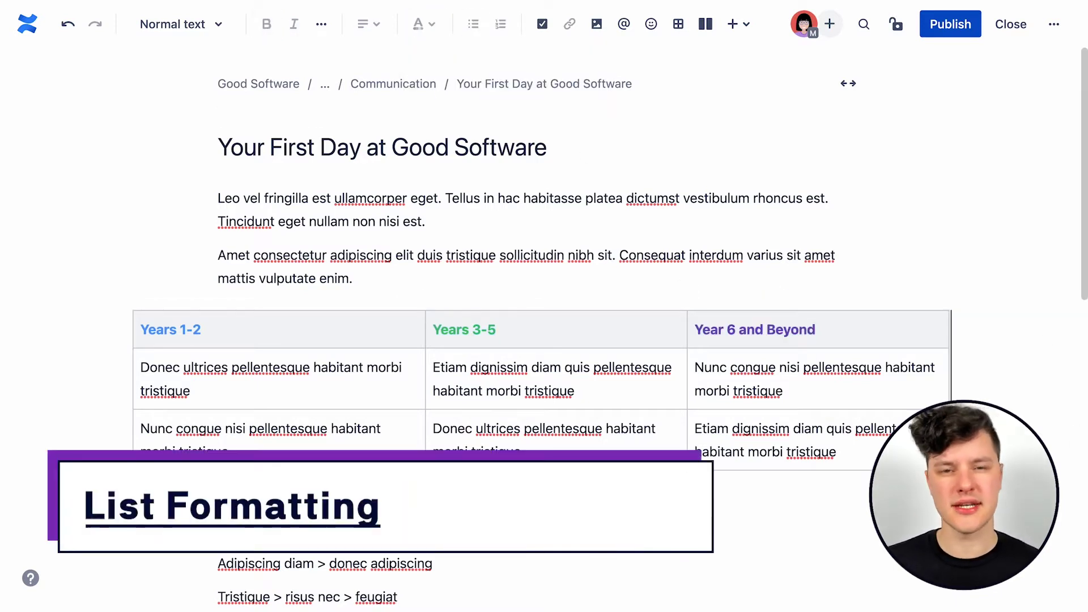
Step: Make the lines from Lectus urna duis to Duis tristique a bulleted list, then a numbered list
{"action": "scroll", "coordinate": [544, 329], "scroll_direction": "down", "scroll_amount": 5}
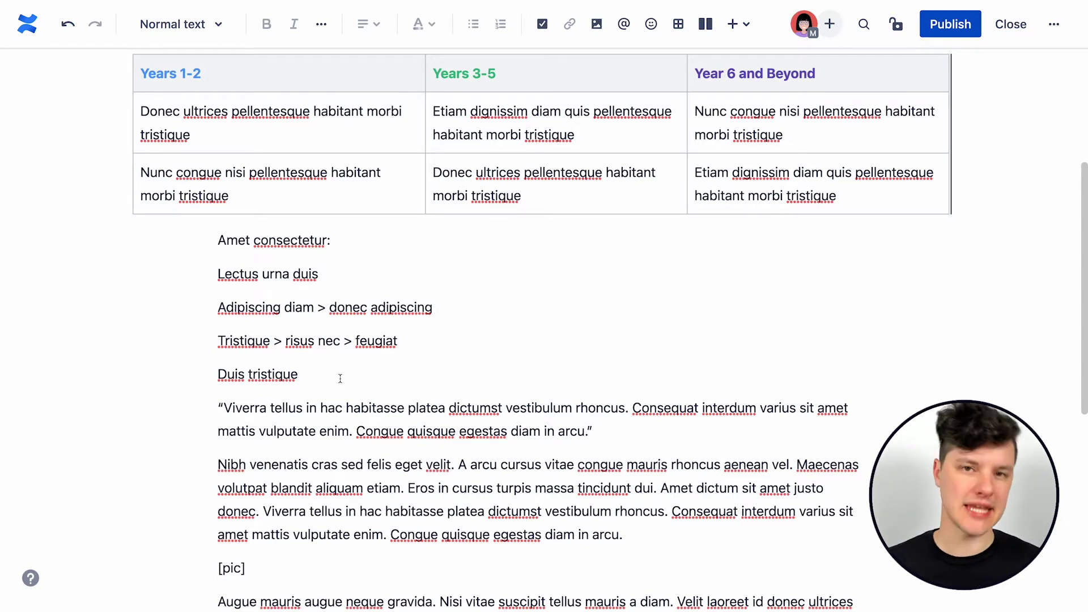
{"action": "triple_click", "coordinate": [340, 379]}
{"action": "left_click_drag", "start_coordinate": [283, 351], "coordinate": [209, 284]}
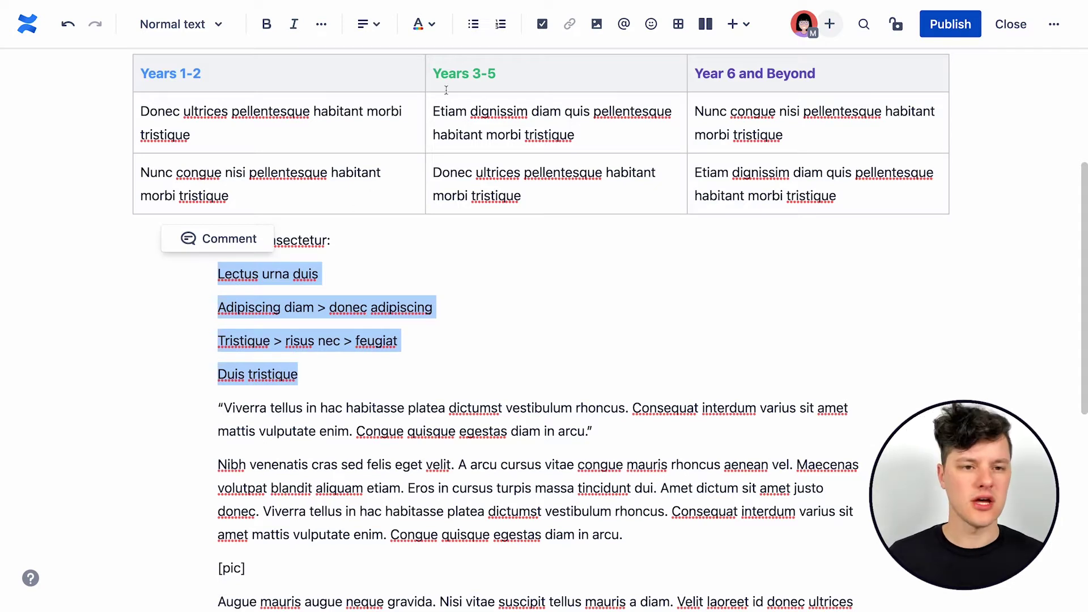
{"action": "left_click", "coordinate": [472, 24]}
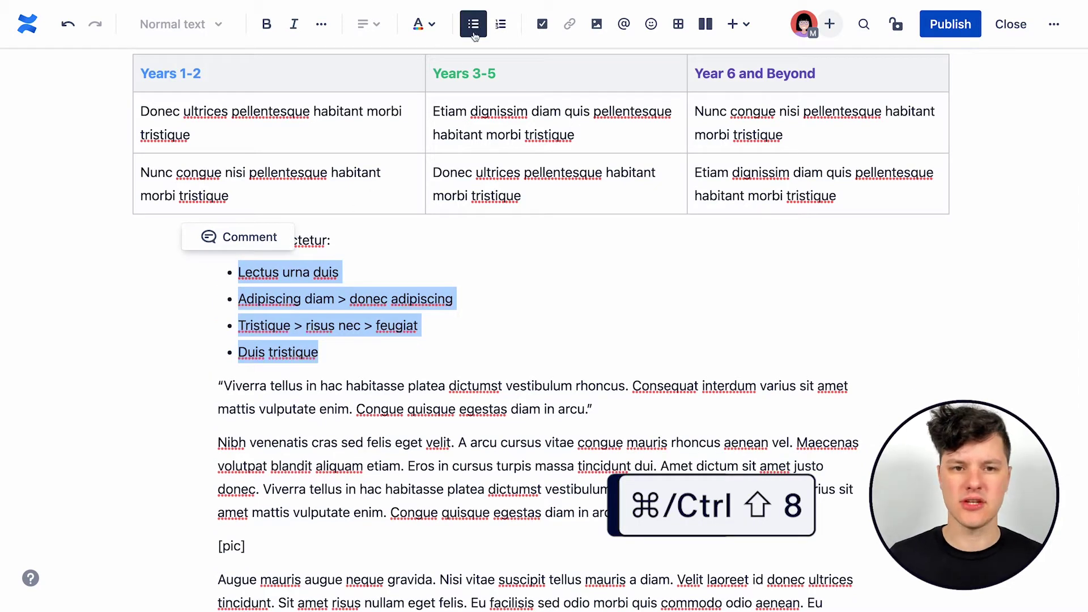
{"action": "left_click", "coordinate": [501, 27]}
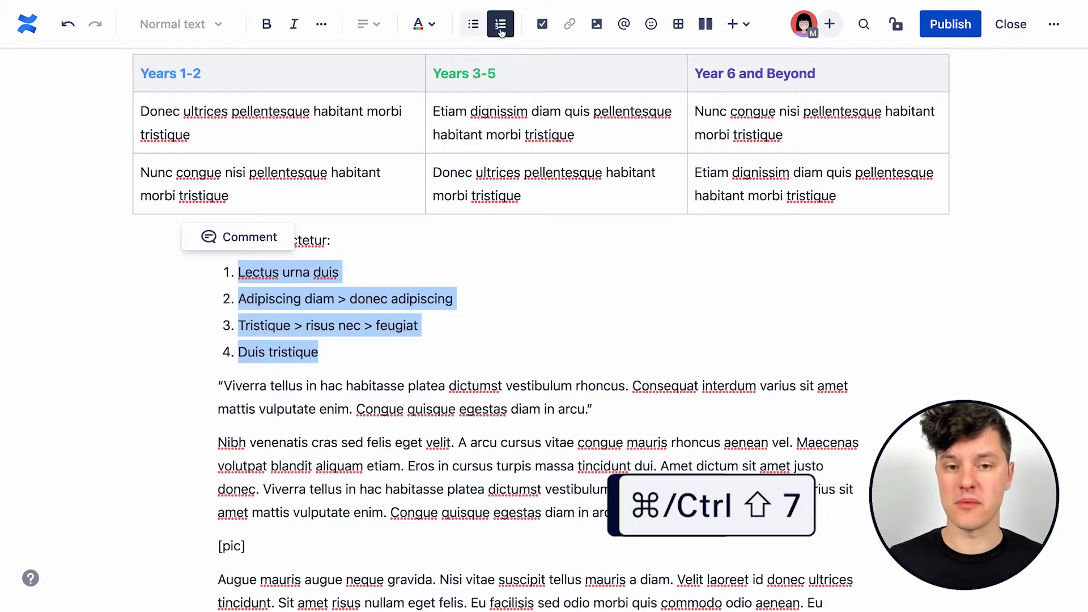
{"action": "left_click", "coordinate": [652, 409]}
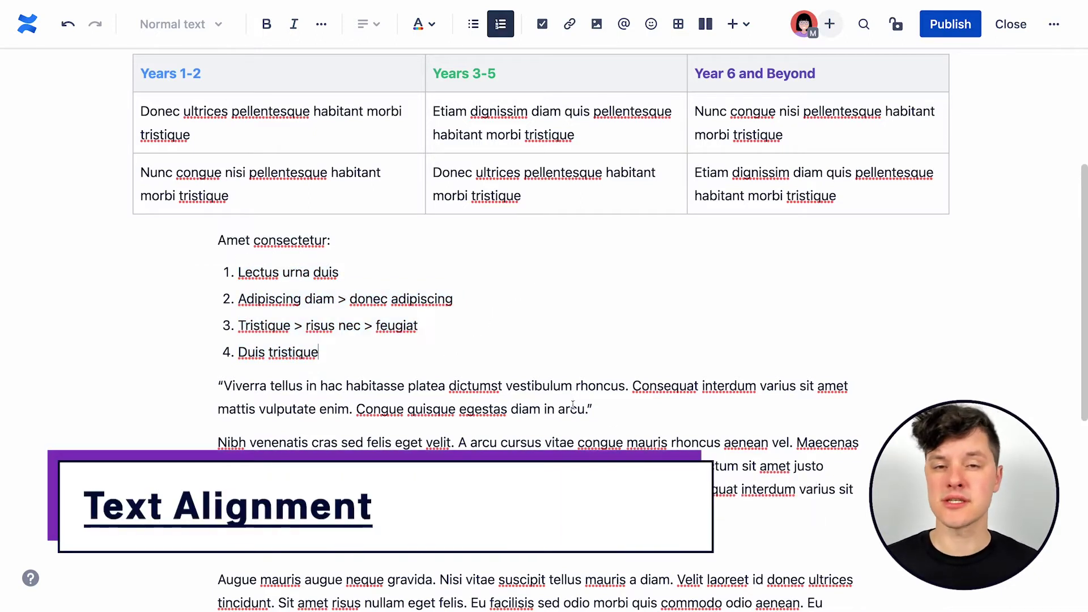
Step: Centre-align the quote paragraph beginning 'Viverra tellus in hac habitasse'
{"action": "left_click_drag", "start_coordinate": [651, 408], "coordinate": [218, 386]}
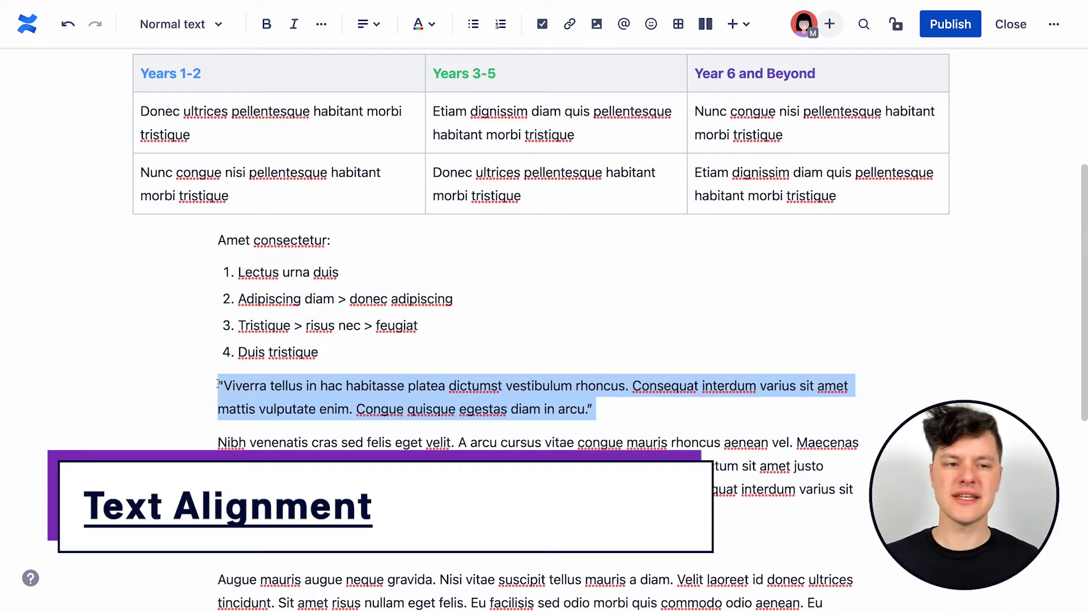
{"action": "left_click", "coordinate": [369, 24]}
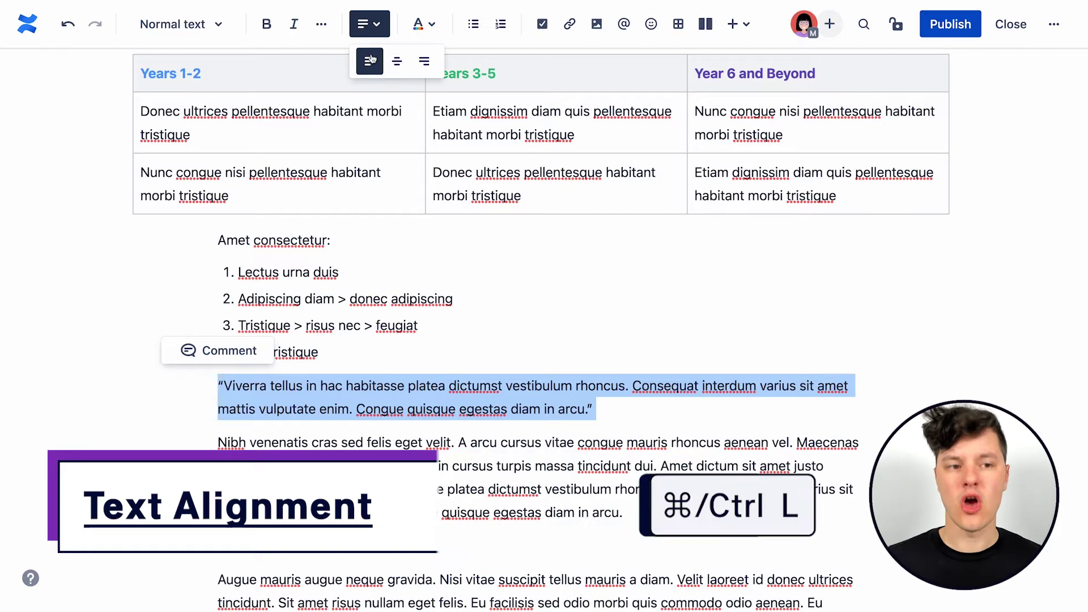
{"action": "left_click", "coordinate": [399, 69]}
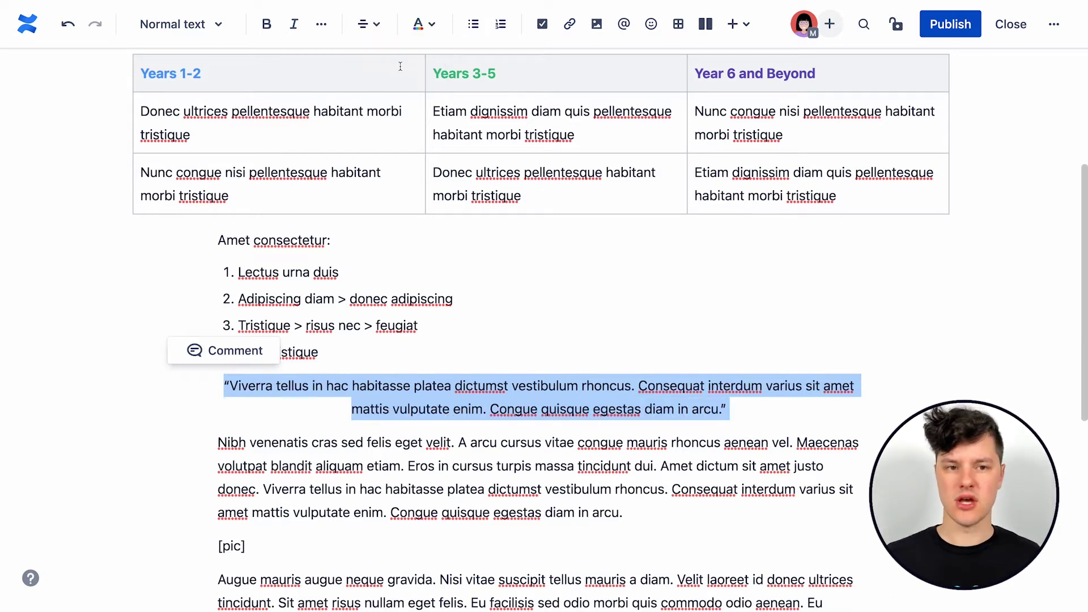
{"action": "left_click", "coordinate": [560, 342]}
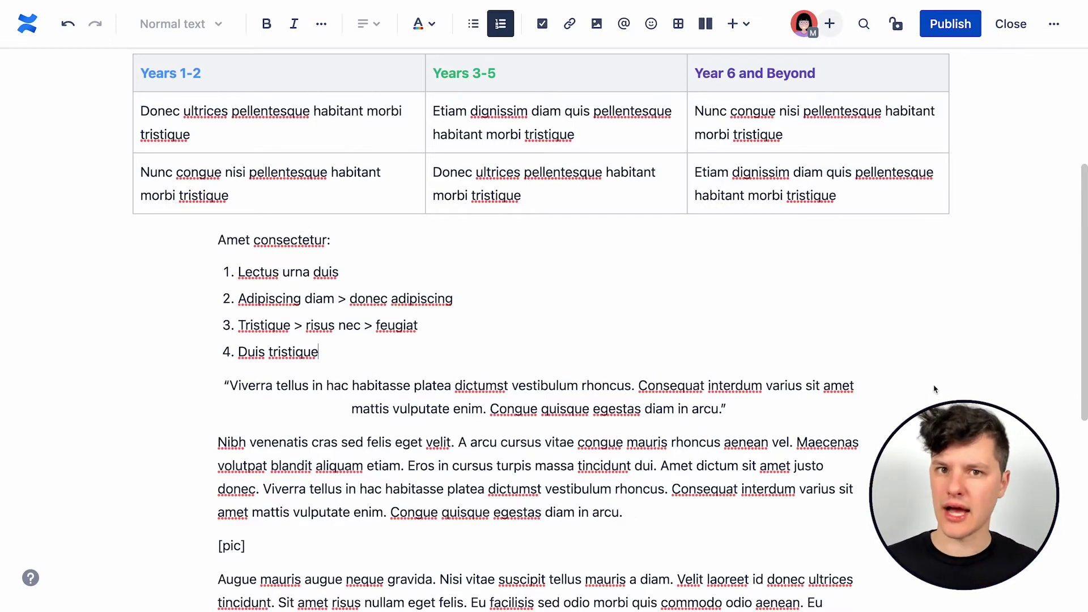
Step: Insert a three-column layout below the quote, followed by a two-column layout
{"action": "left_click", "coordinate": [227, 428]}
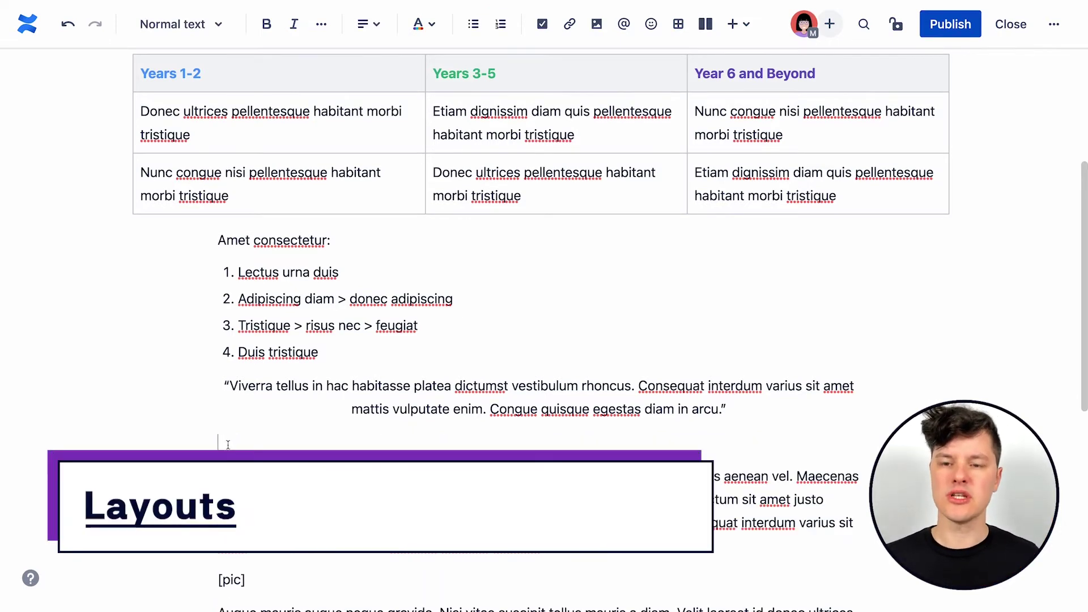
{"action": "left_click", "coordinate": [705, 24]}
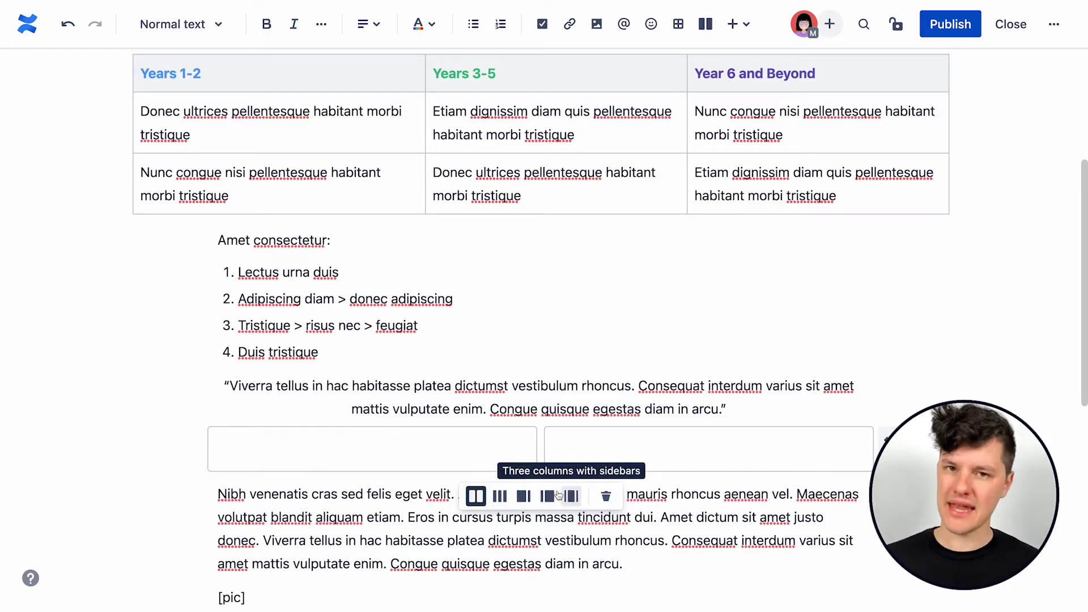
{"action": "left_click", "coordinate": [499, 496]}
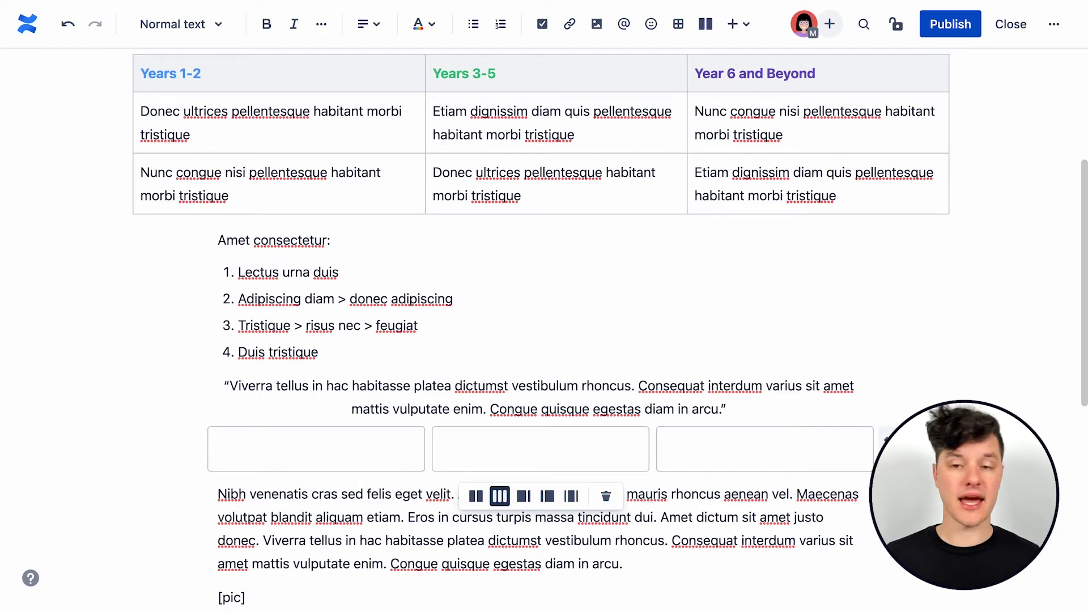
{"action": "left_click", "coordinate": [705, 24]}
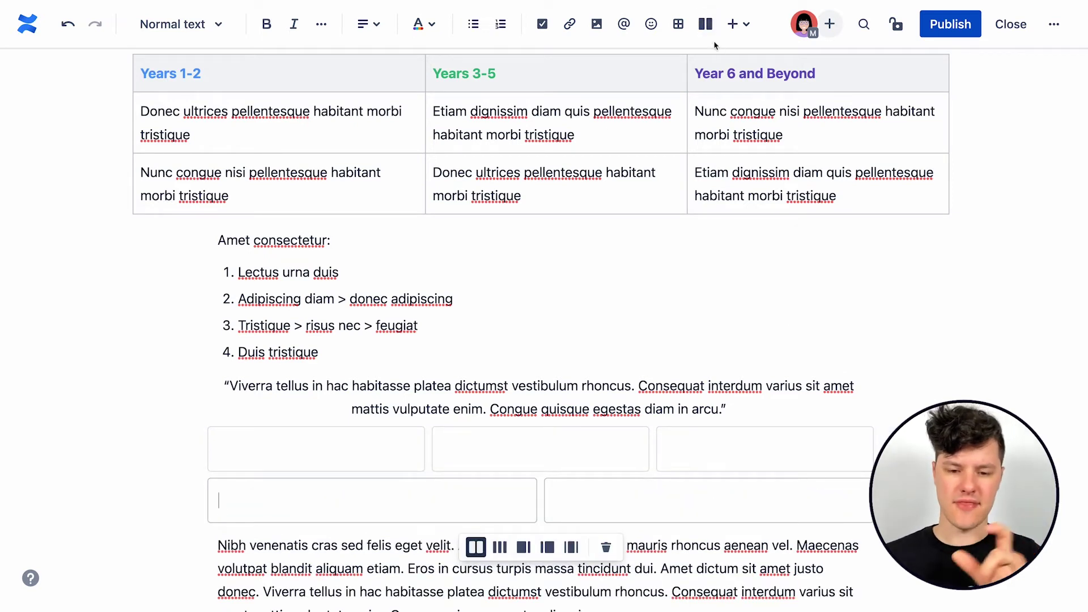
{"action": "scroll", "coordinate": [684, 276], "scroll_direction": "down", "scroll_amount": 2}
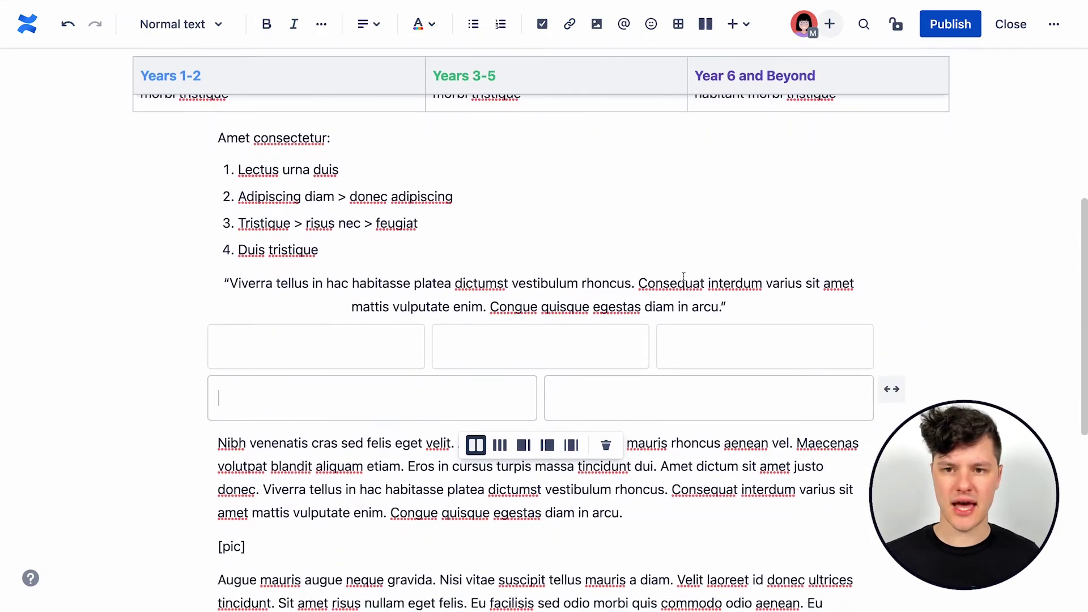
{"action": "left_click", "coordinate": [754, 512]}
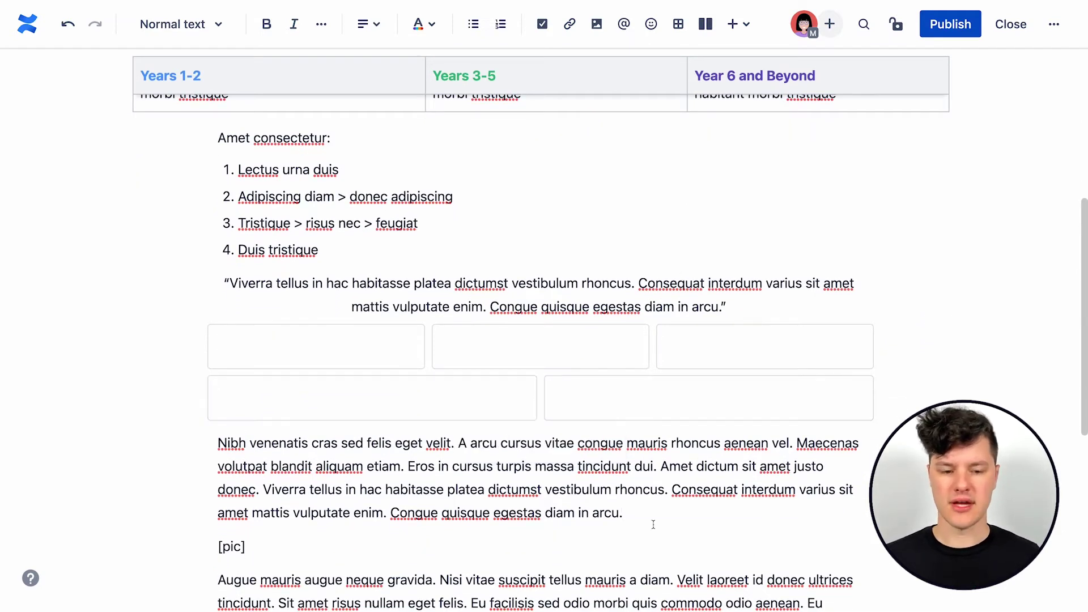
Step: Move the [pic] placeholder into the middle column
{"action": "left_click_drag", "start_coordinate": [624, 512], "coordinate": [315, 346]}
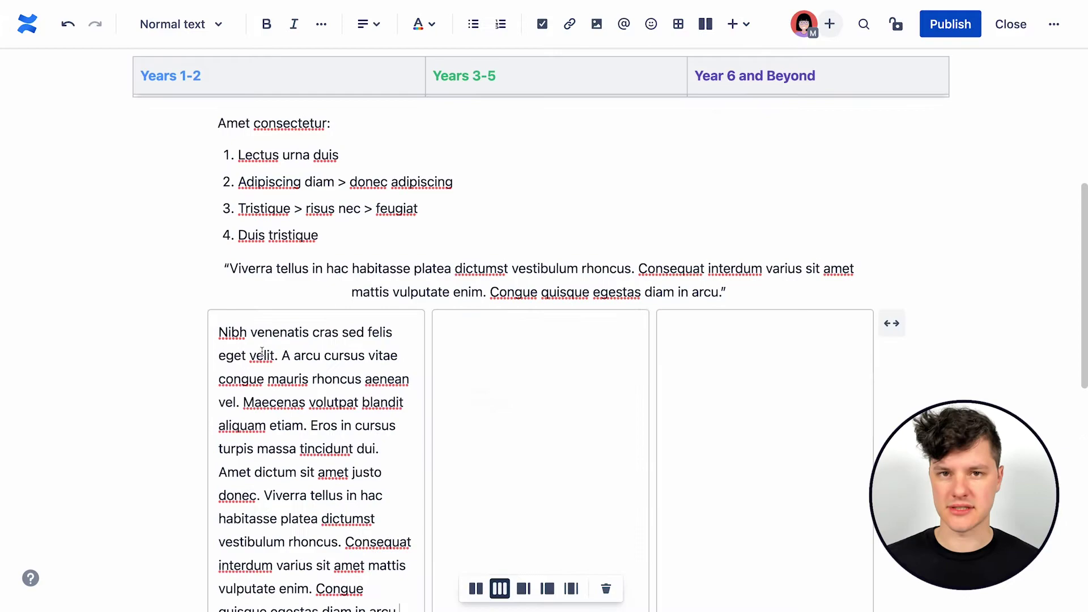
{"action": "scroll", "coordinate": [544, 305], "scroll_direction": "down", "scroll_amount": 2}
{"action": "scroll", "coordinate": [397, 452], "scroll_direction": "down", "scroll_amount": 3}
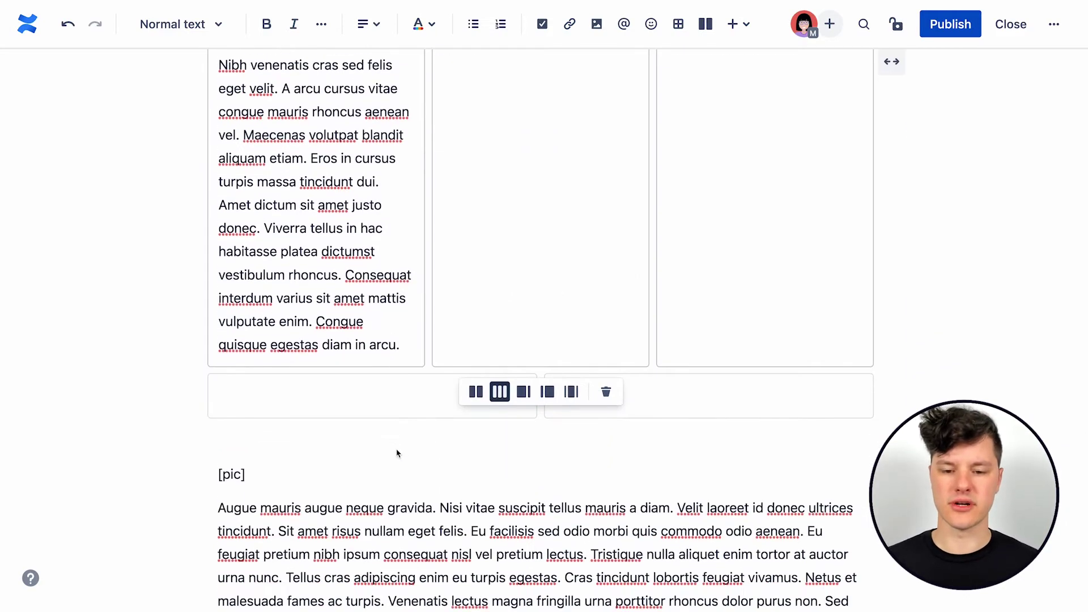
{"action": "scroll", "coordinate": [578, 197], "scroll_direction": "down", "scroll_amount": 1}
Step: Copy the Augue paragraph into the empty third column
{"action": "triple_click", "coordinate": [510, 521]}
{"action": "key", "text": "ctrl+c"}
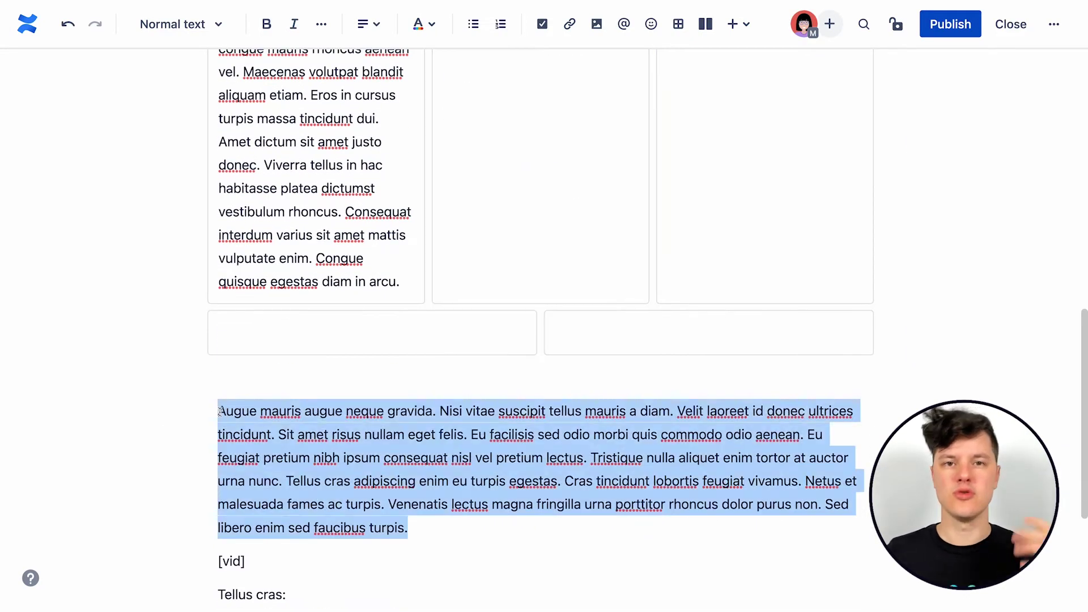
{"action": "left_click", "coordinate": [757, 202]}
{"action": "key", "text": "ctrl+v"}
Step: Split the Augue sentences across the two lower columns, with the Eu facilisis sentences on the right
{"action": "scroll", "coordinate": [571, 412], "scroll_direction": "down", "scroll_amount": 1}
{"action": "left_click_drag", "start_coordinate": [219, 442], "coordinate": [465, 462]}
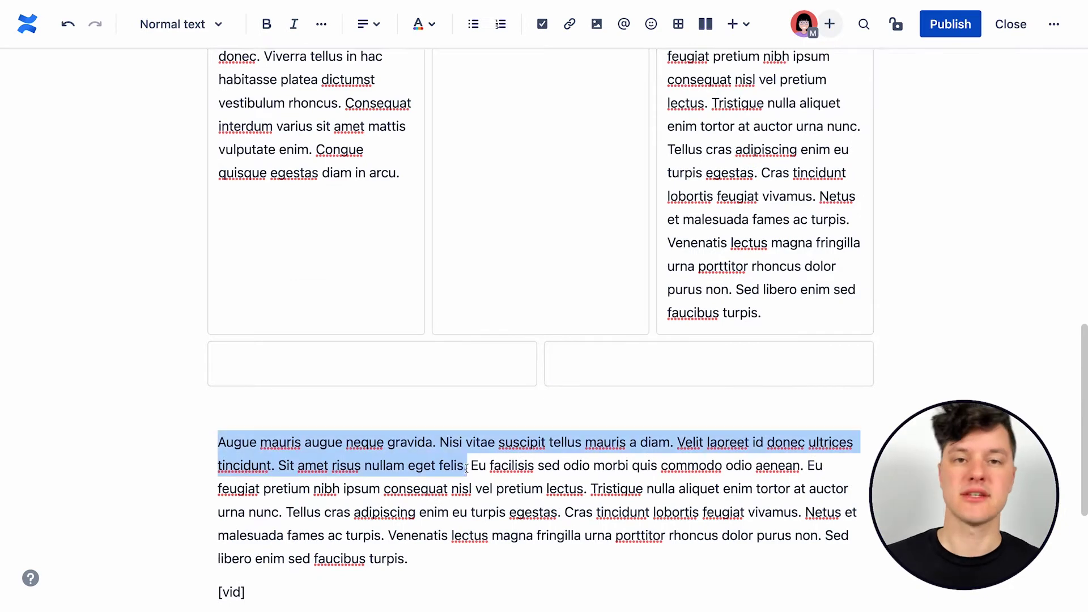
{"action": "left_click_drag", "start_coordinate": [340, 452], "coordinate": [255, 363]}
{"action": "left_click_drag", "start_coordinate": [221, 489], "coordinate": [642, 373]}
{"action": "scroll", "coordinate": [614, 281], "scroll_direction": "up", "scroll_amount": 3}
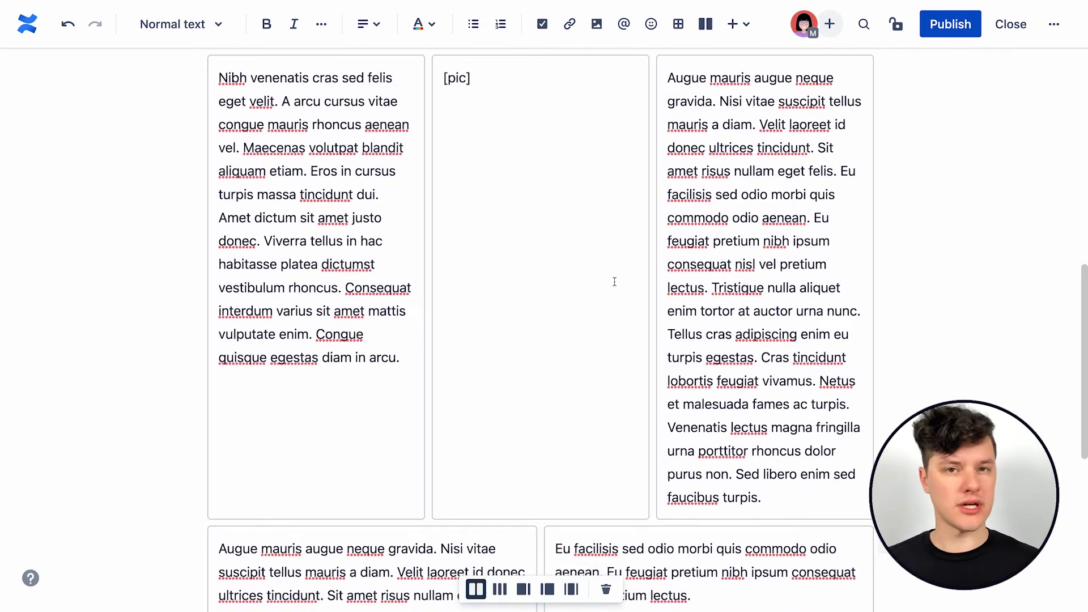
{"action": "left_click", "coordinate": [860, 350]}
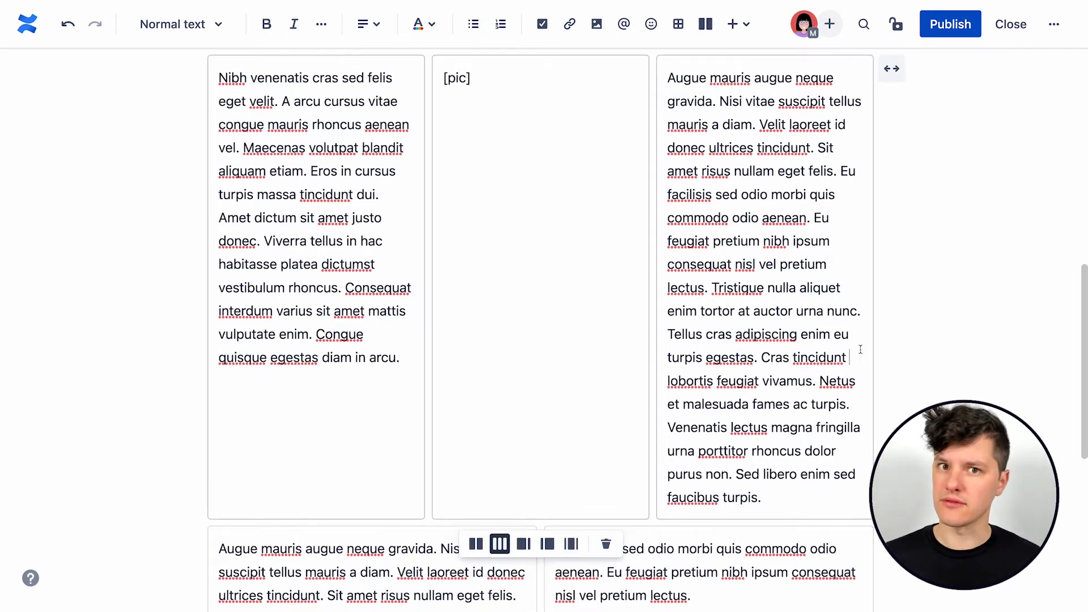
Step: Stretch the three-column layout to full width and make the page full-width
{"action": "left_click", "coordinate": [895, 69]}
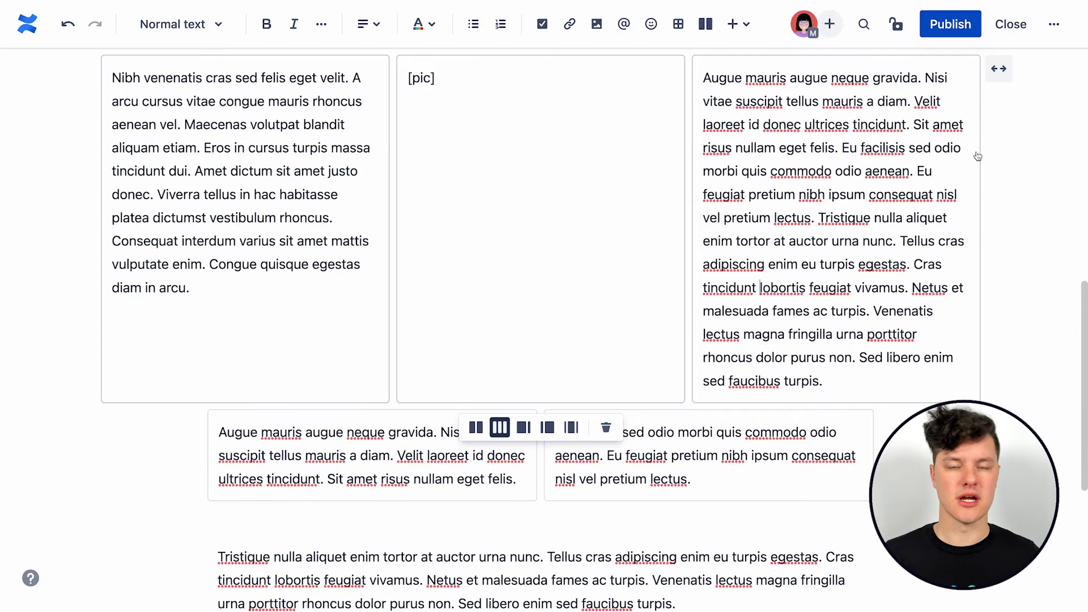
{"action": "left_click", "coordinate": [1001, 70]}
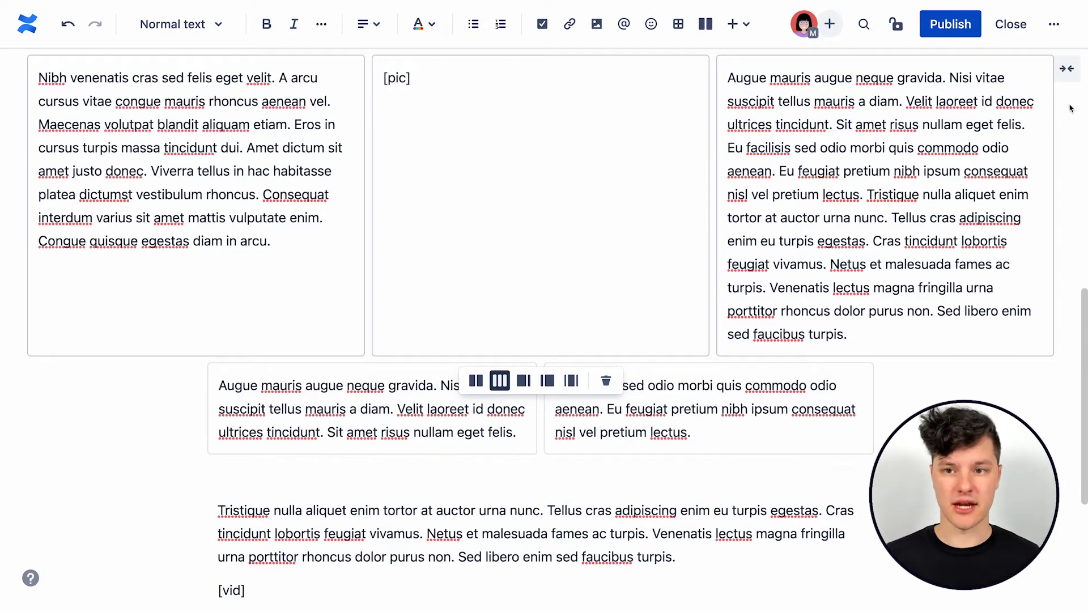
{"action": "scroll", "coordinate": [1041, 164], "scroll_direction": "up", "scroll_amount": 3}
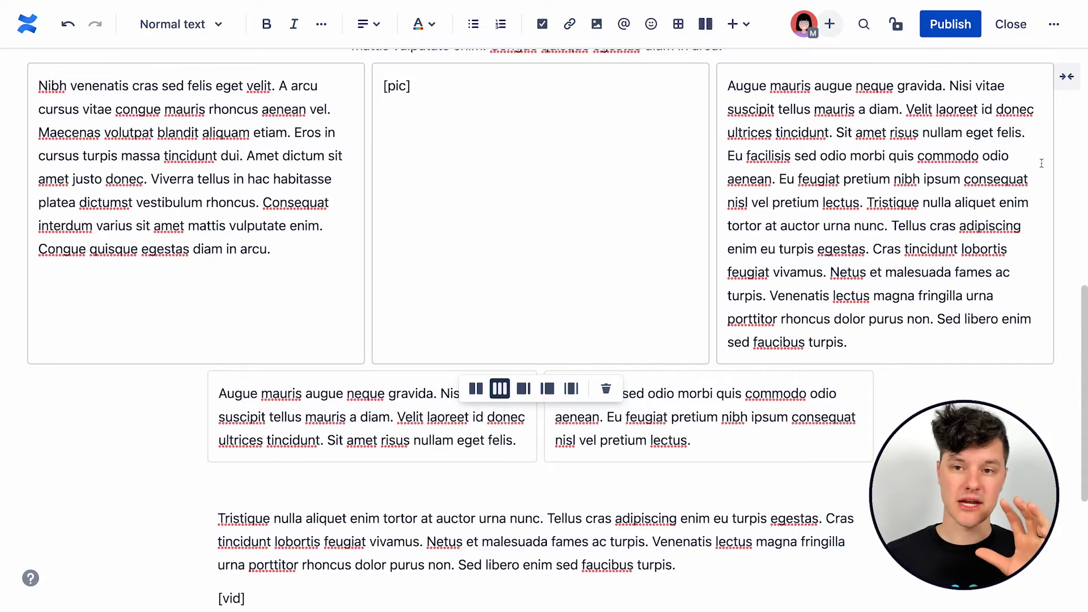
{"action": "scroll", "coordinate": [1041, 163], "scroll_direction": "up", "scroll_amount": 10}
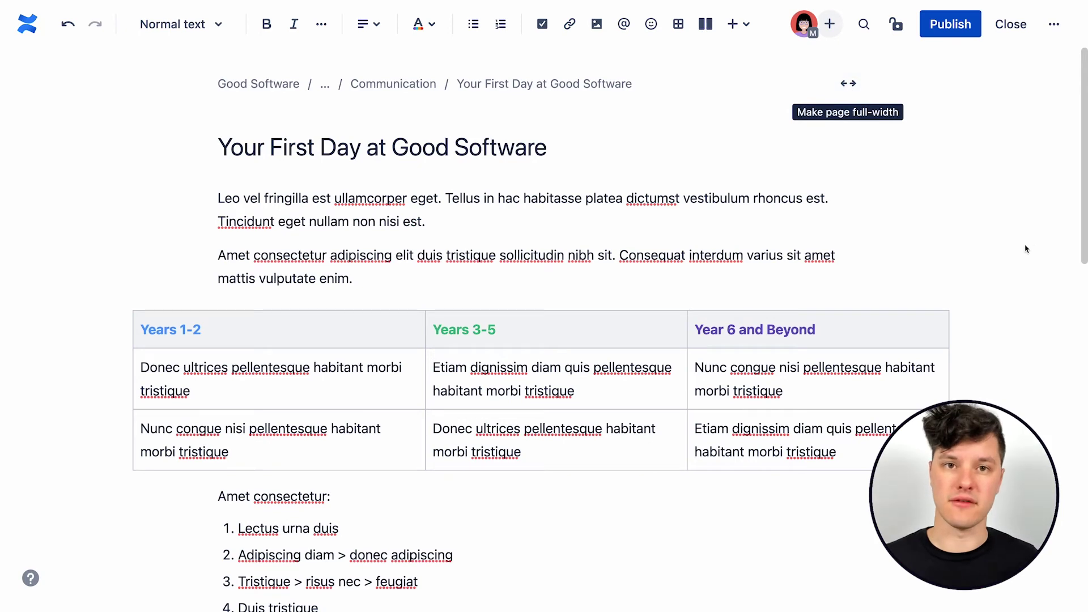
{"action": "left_click", "coordinate": [848, 84]}
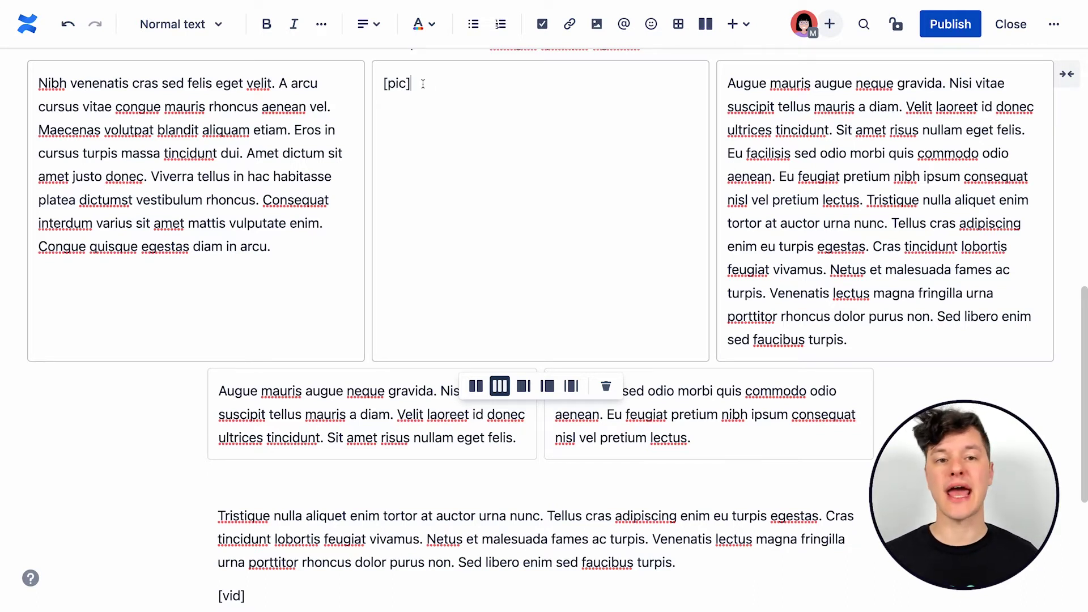
Step: Delete the [pic] placeholder from the middle column
{"action": "triple_click", "coordinate": [423, 84]}
{"action": "key", "text": "BackSpace"}
{"action": "scroll", "coordinate": [523, 78], "scroll_direction": "up", "scroll_amount": 1}
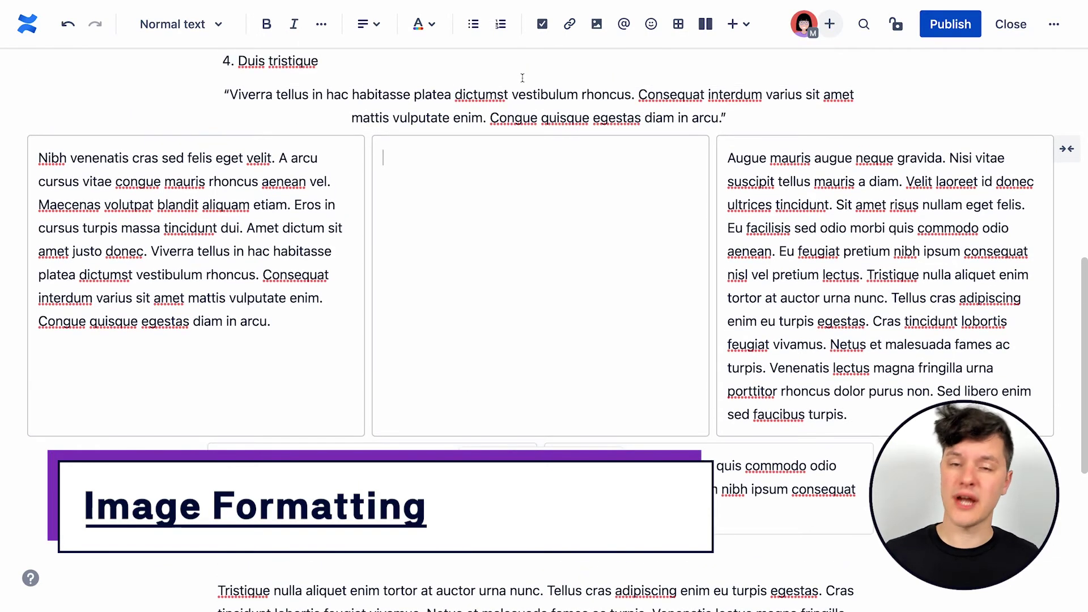
Step: Insert CEO at Their Desk.png into the middle column and resize it slightly
{"action": "left_click", "coordinate": [604, 32]}
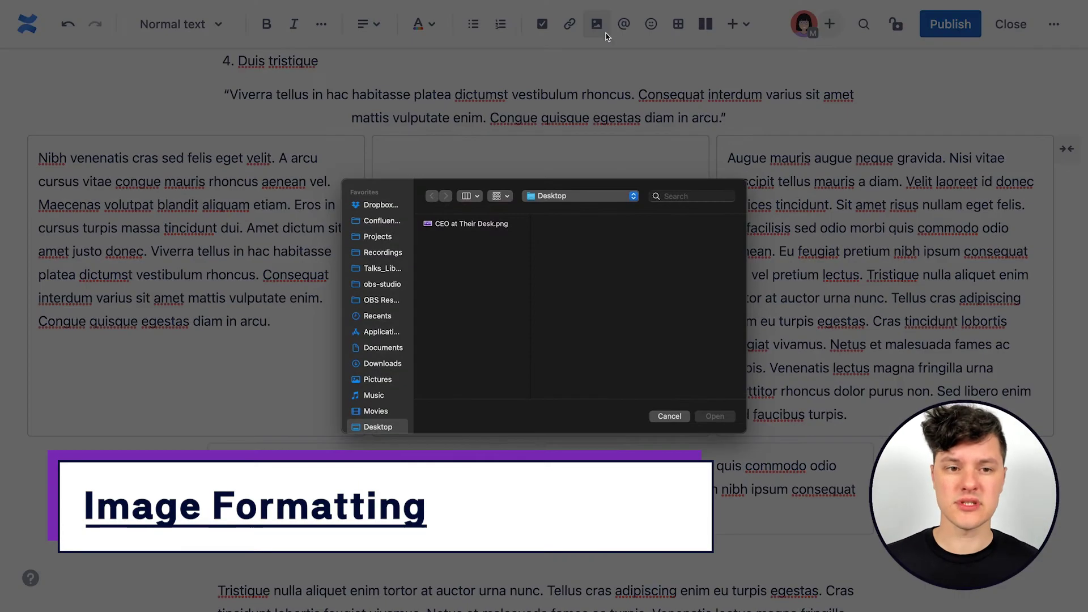
{"action": "left_click", "coordinate": [482, 223]}
{"action": "left_click", "coordinate": [716, 417]}
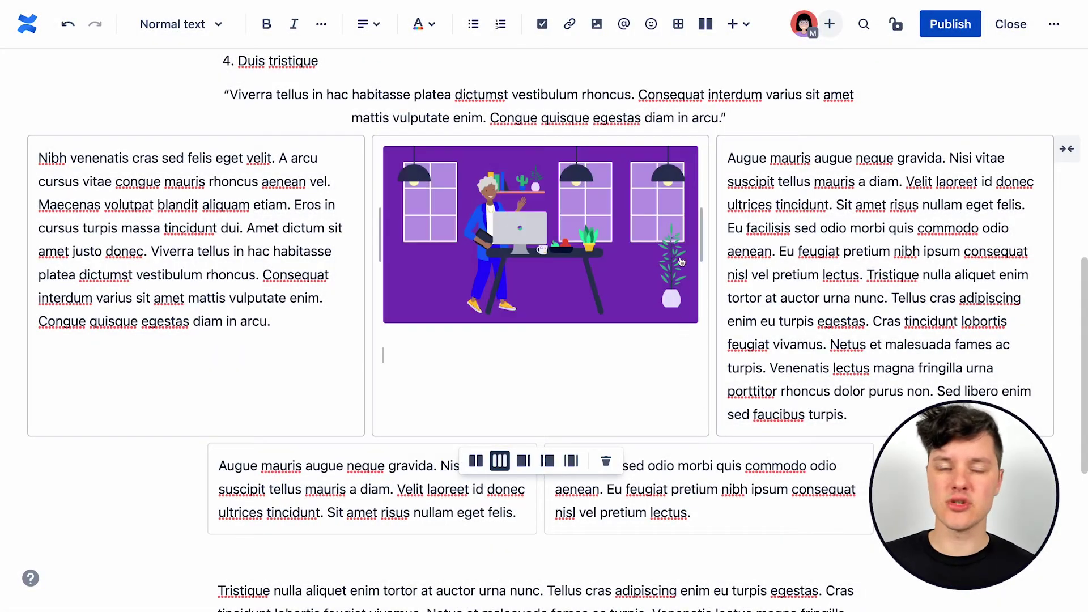
{"action": "mouse_move", "coordinate": [703, 222]}
{"action": "left_mouse_down"}
{"action": "mouse_move", "coordinate": [660, 222]}
{"action": "mouse_move", "coordinate": [700, 222]}
{"action": "left_mouse_up"}
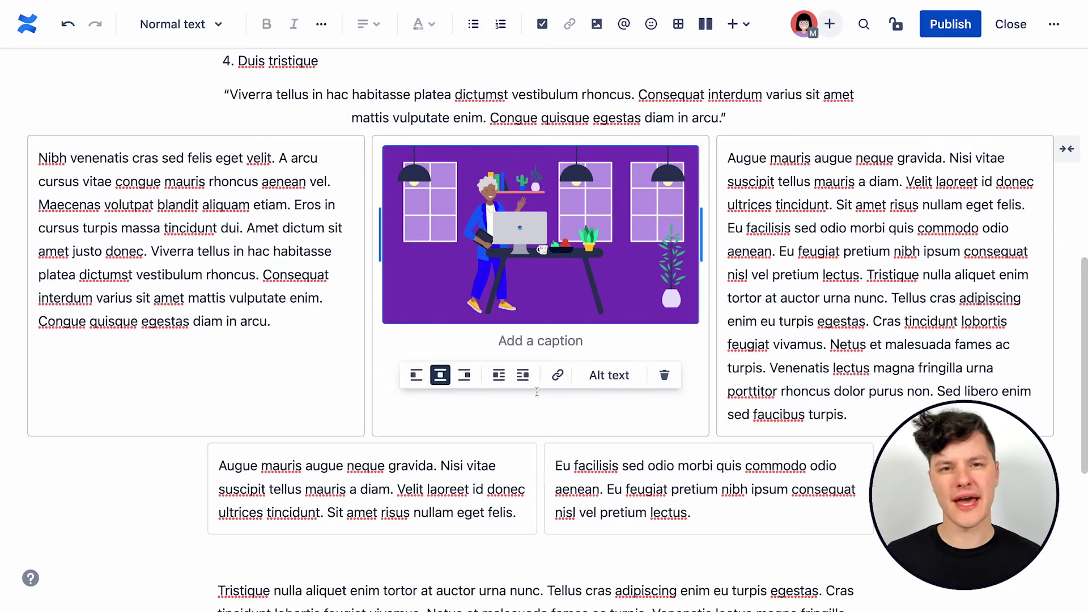
Step: Give the image the alt text 'CEO at their desk'
{"action": "left_click", "coordinate": [607, 375]}
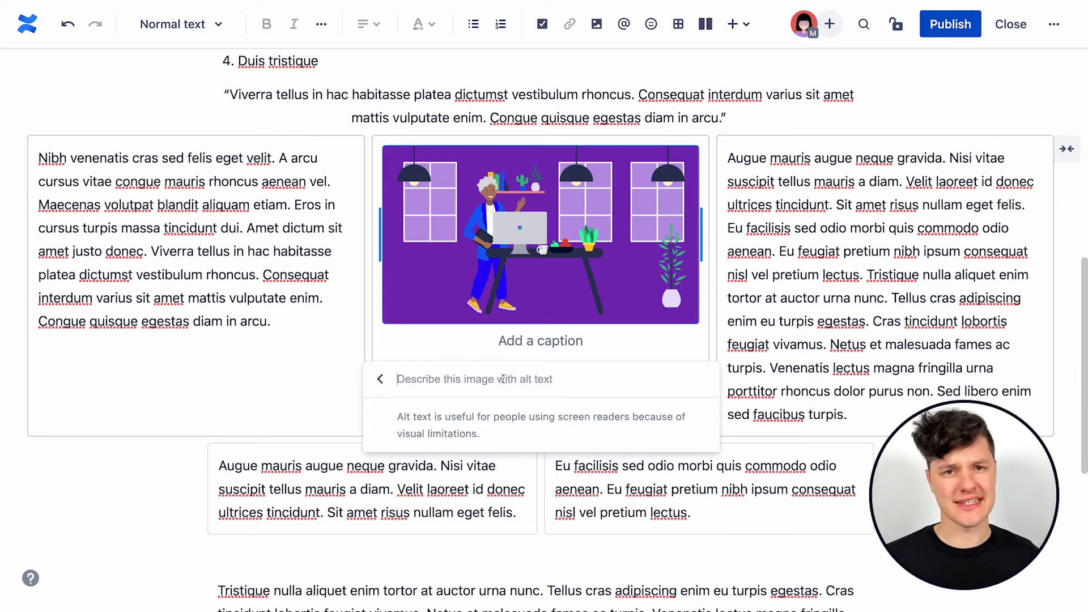
{"action": "type", "text": "CEO at t"}
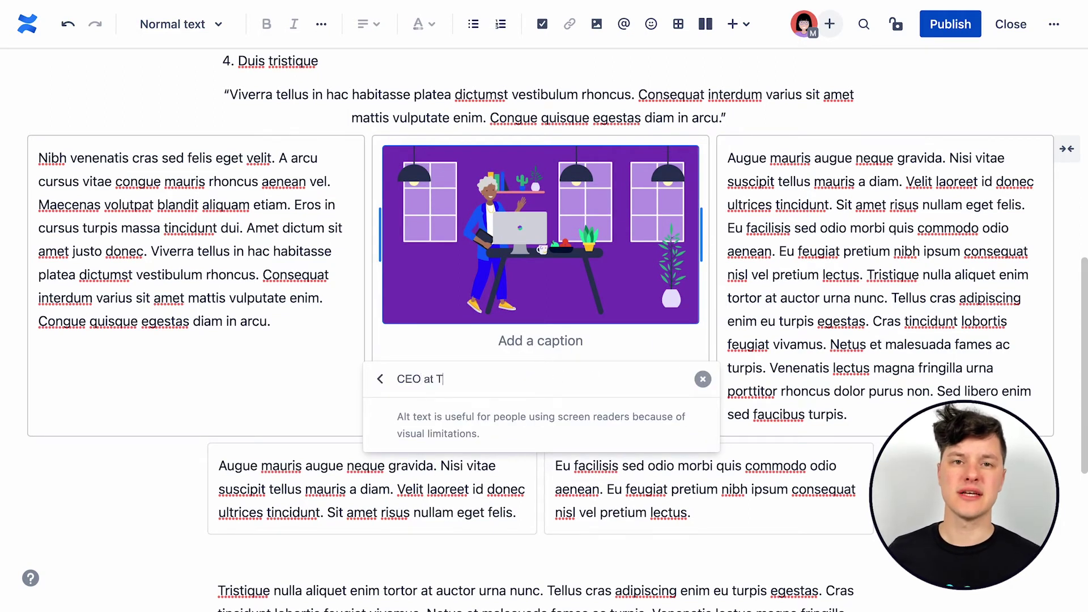
{"action": "type", "text": "heir desl"}
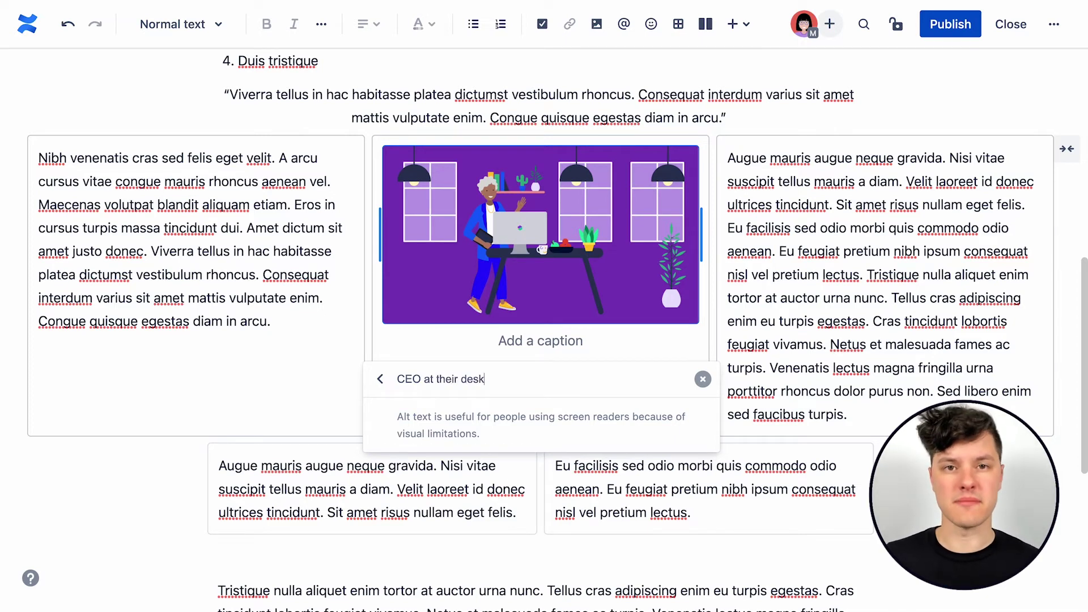
{"action": "key", "text": "Return"}
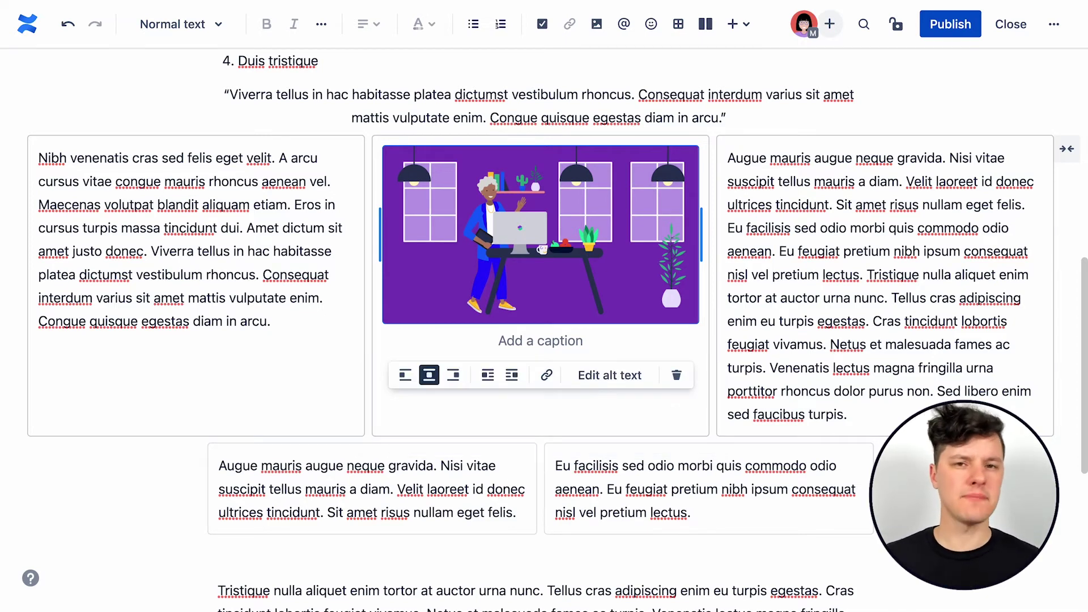
{"action": "left_click", "coordinate": [541, 391]}
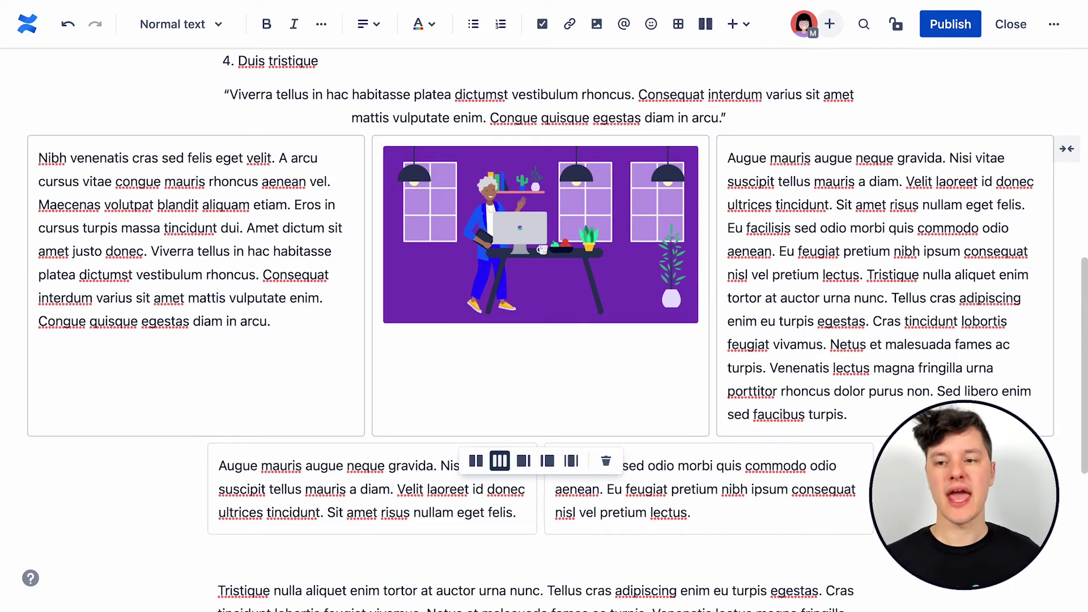
{"action": "scroll", "coordinate": [544, 328], "scroll_direction": "down", "scroll_amount": 1}
{"action": "scroll", "coordinate": [544, 328], "scroll_direction": "down", "scroll_amount": 6}
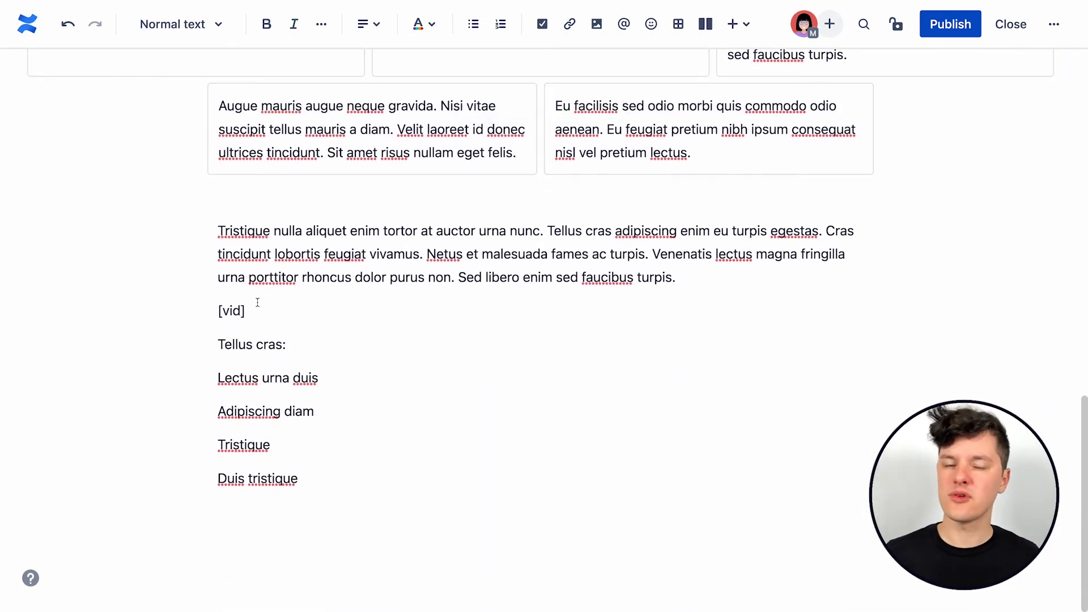
Step: Paste the YouTube link over [vid] as an embedded video and remove the blank line above
{"action": "left_click_drag", "start_coordinate": [257, 302], "coordinate": [214, 314]}
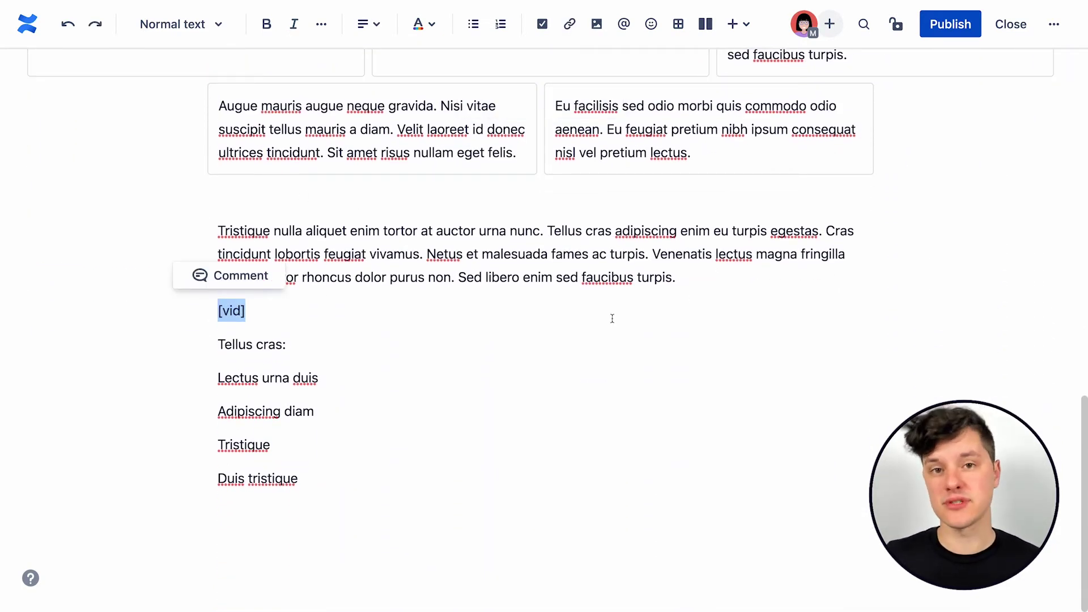
{"action": "type", "text": "https://www.youtube.com/watch?v=sBDFFe0thIA"}
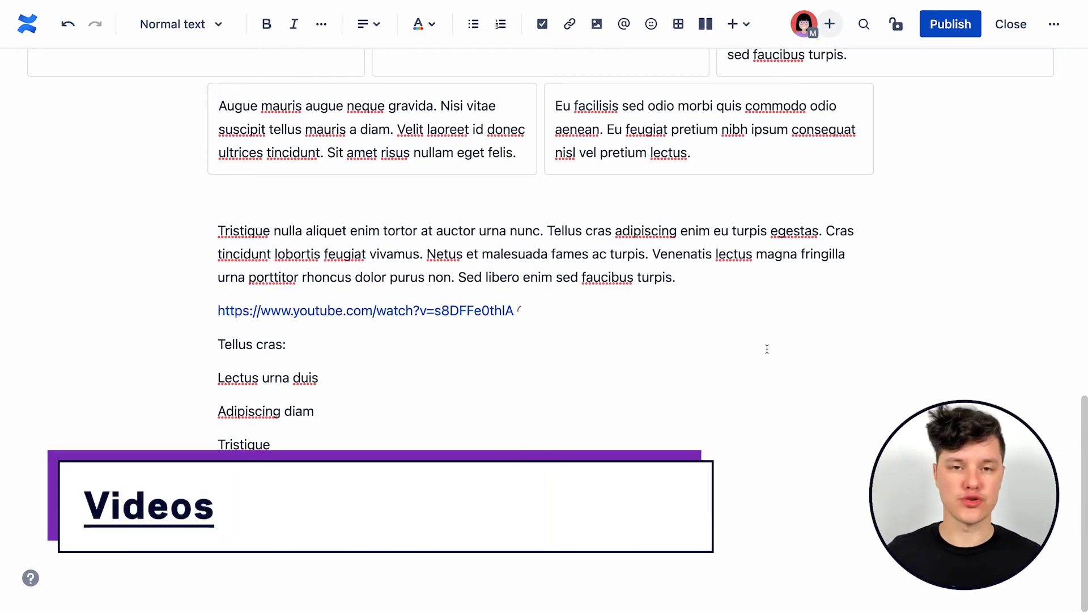
{"action": "left_click", "coordinate": [509, 311]}
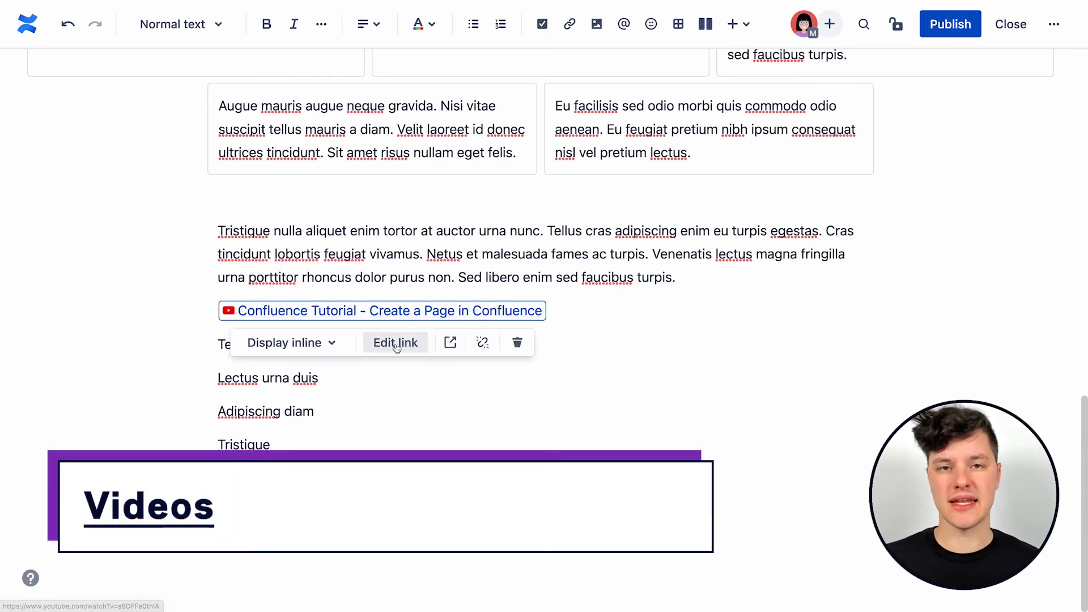
{"action": "left_click", "coordinate": [332, 344]}
{"action": "left_click", "coordinate": [341, 430]}
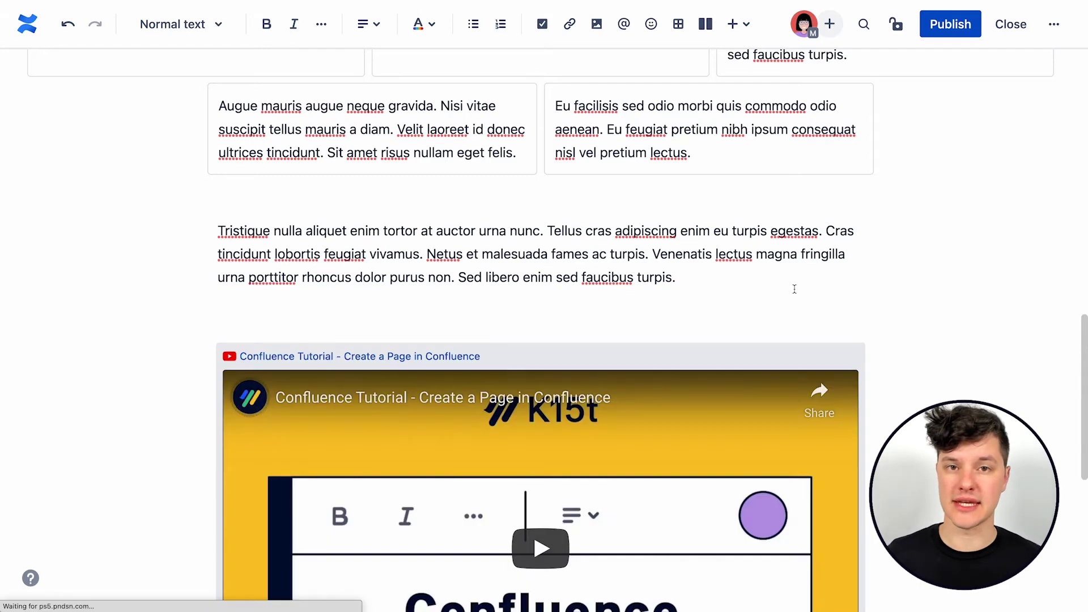
{"action": "key", "text": "BackSpace"}
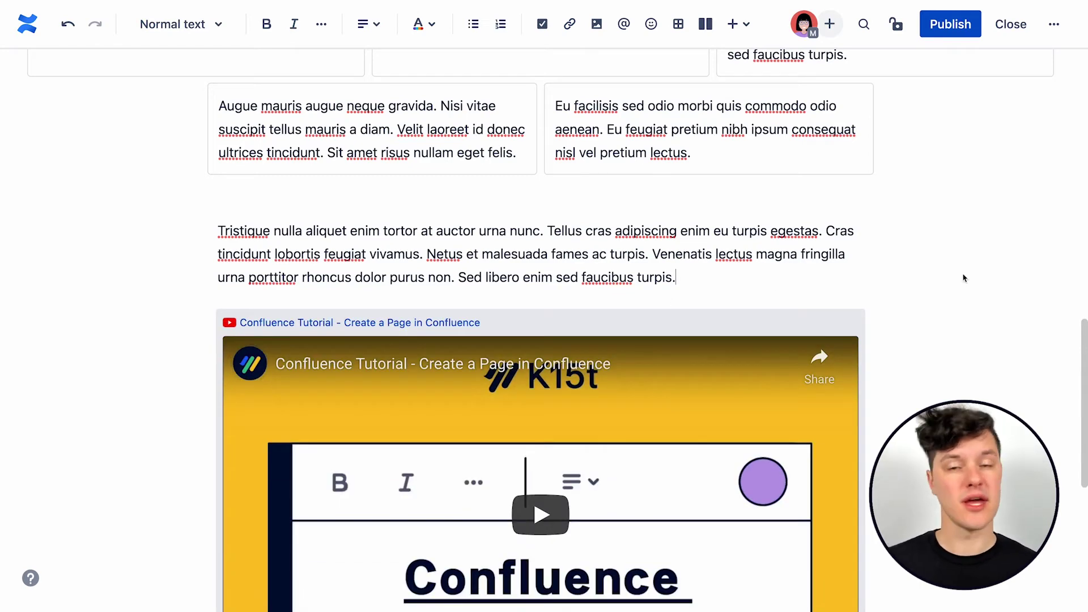
{"action": "scroll", "coordinate": [963, 278], "scroll_direction": "down", "scroll_amount": 4}
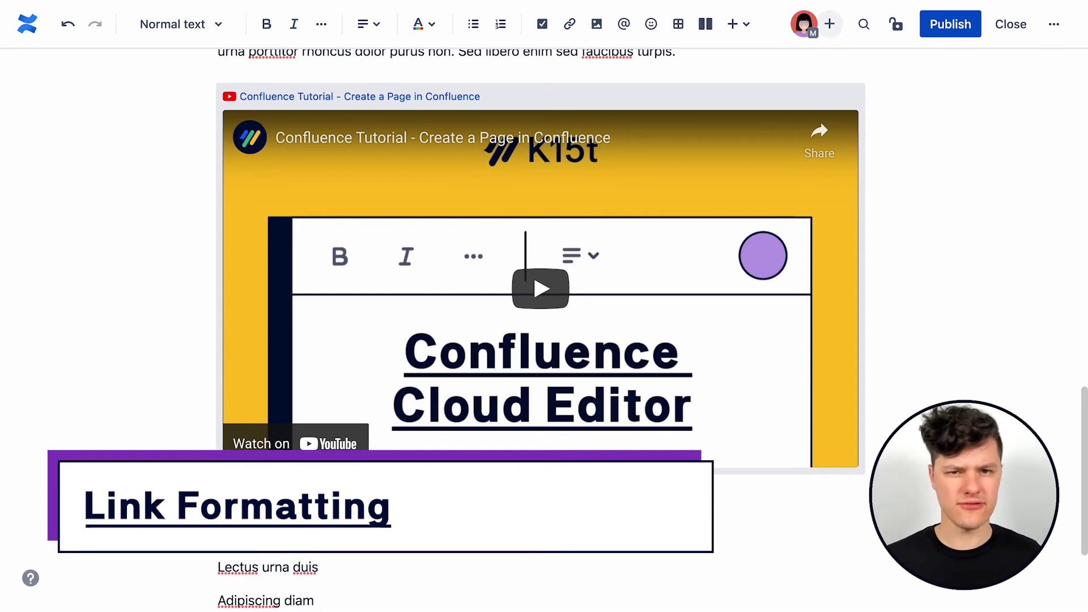
Step: Link the text Rock the Docs to the k15t URL
{"action": "left_click_drag", "start_coordinate": [310, 499], "coordinate": [219, 500]}
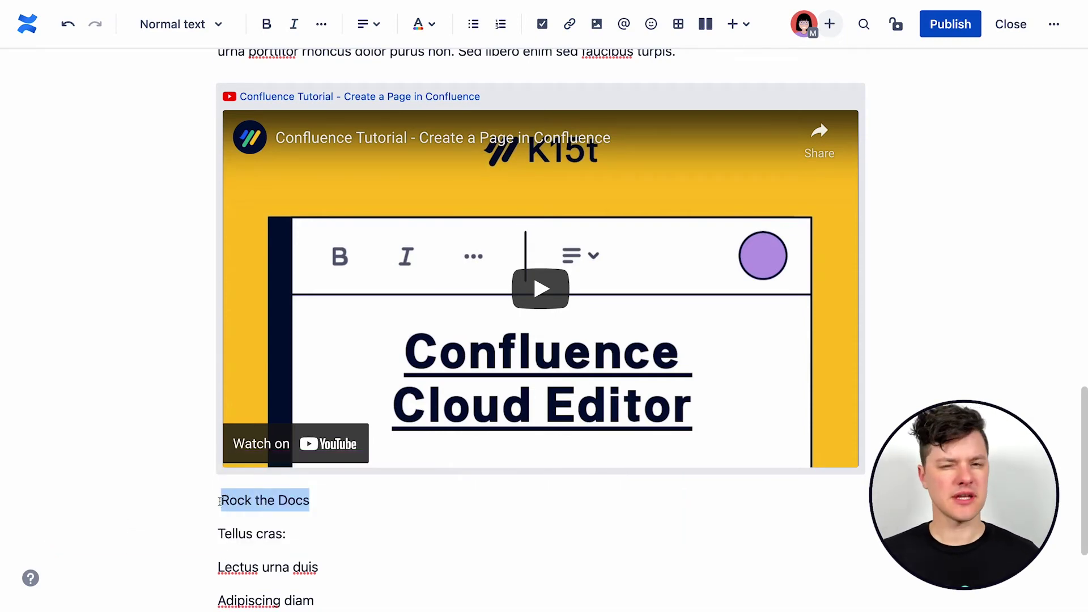
{"action": "left_click", "coordinate": [568, 24]}
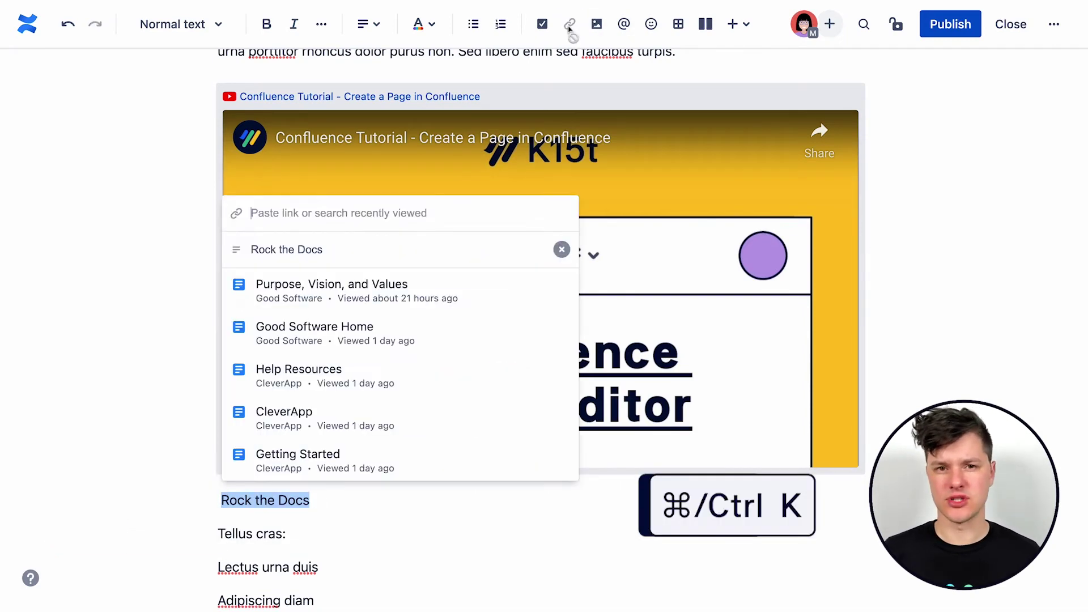
{"action": "type", "text": "https://www.k15t.com/rock-the-docs"}
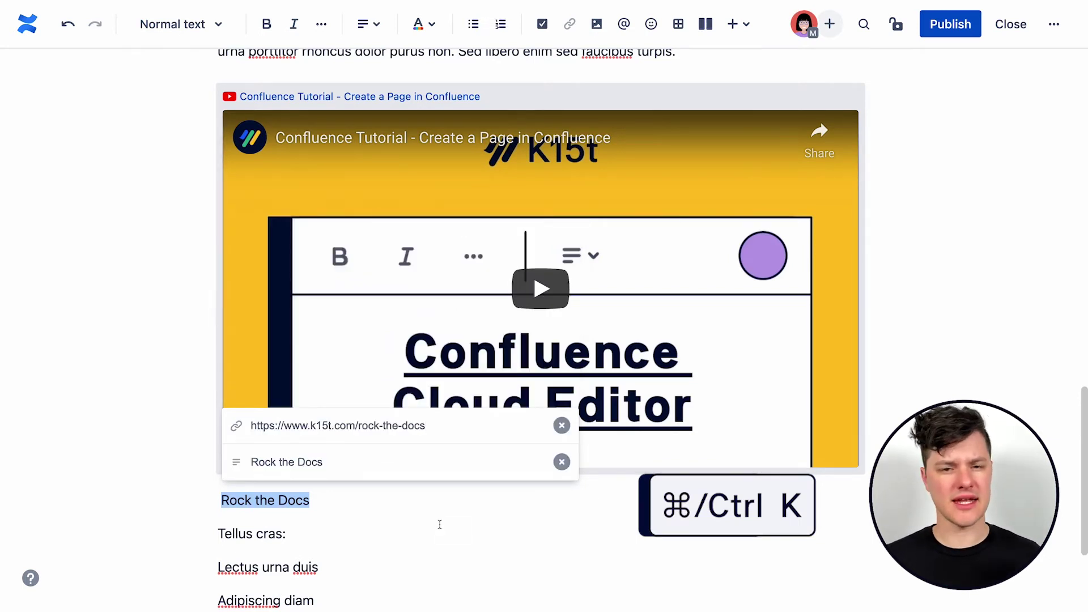
{"action": "key", "text": "Return"}
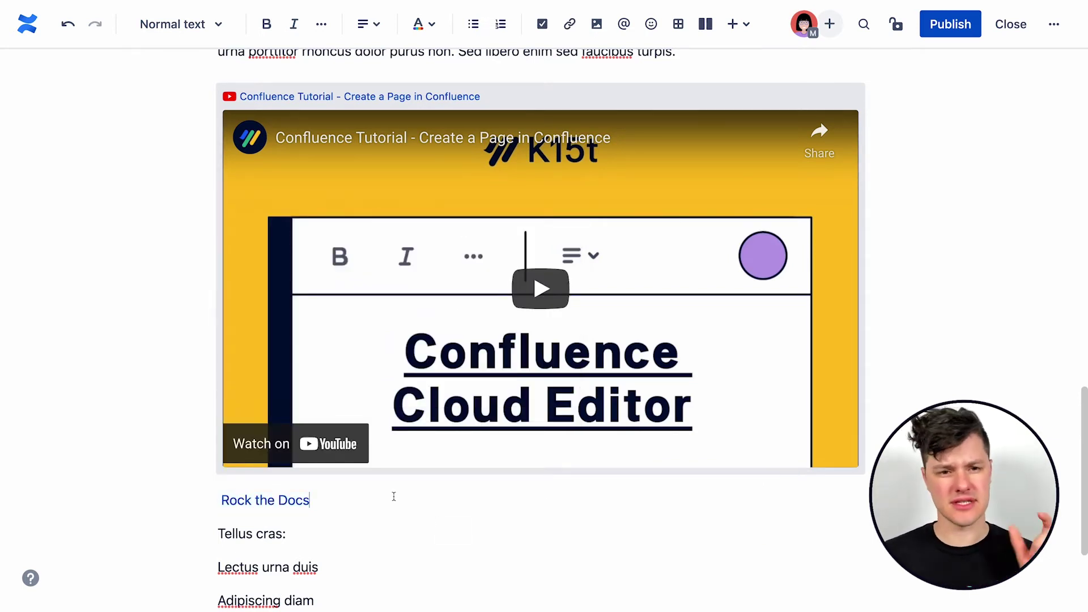
Step: Add a 'Learn more:' line with a Help Resources link displayed as a card
{"action": "key", "text": "Return"}
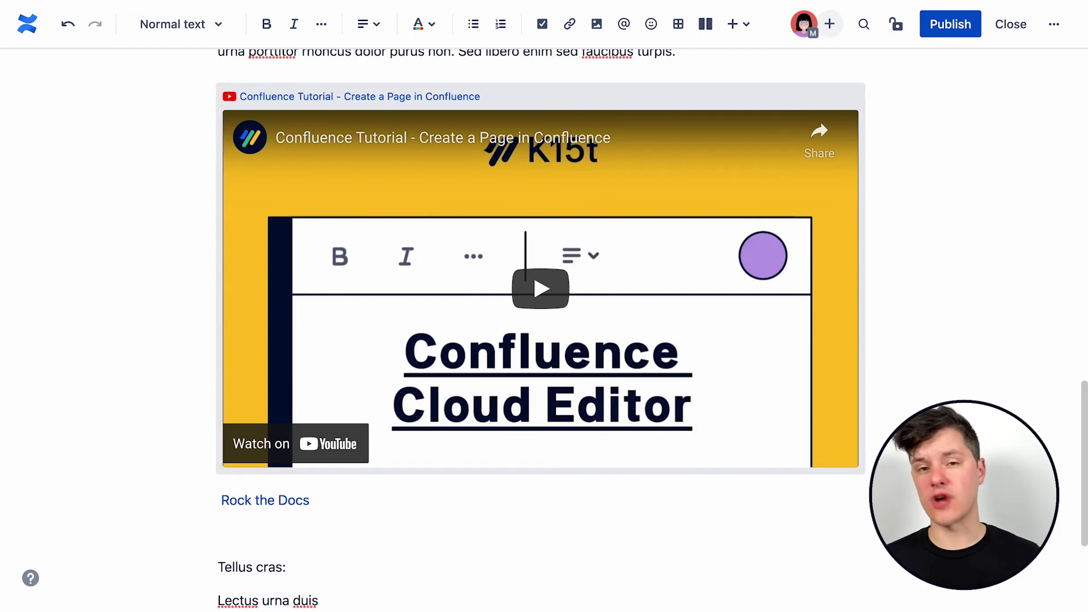
{"action": "type", "text": "Learn more"}
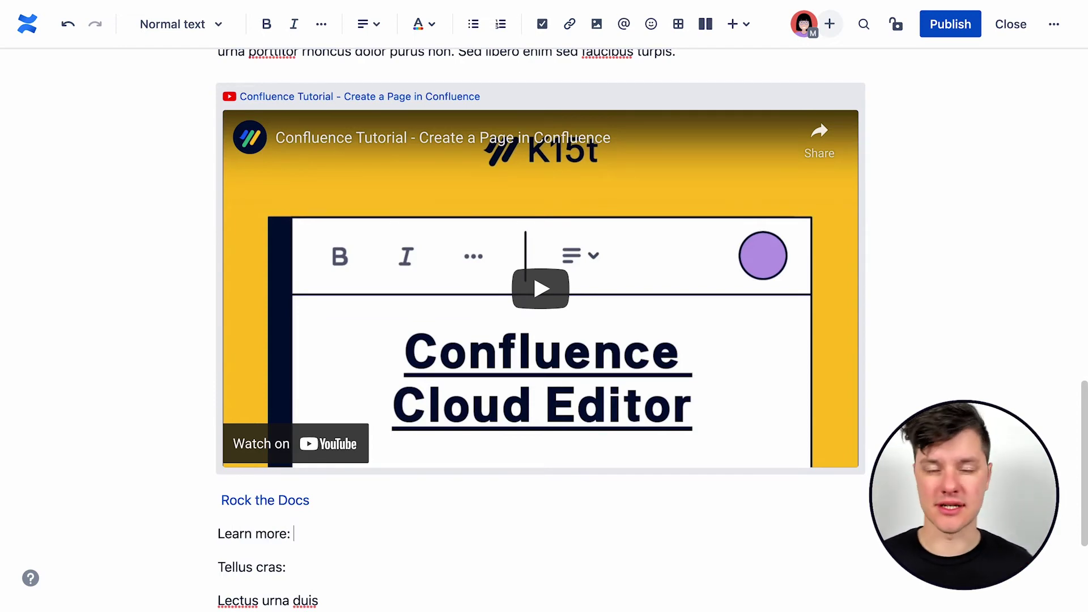
{"action": "type", "text": ":"}
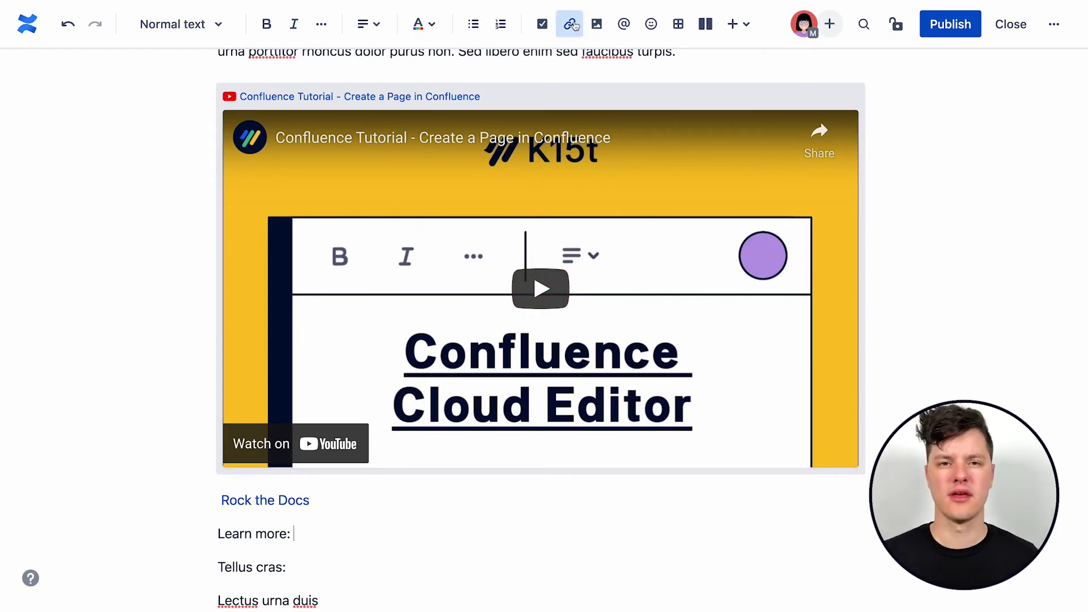
{"action": "left_click", "coordinate": [569, 24]}
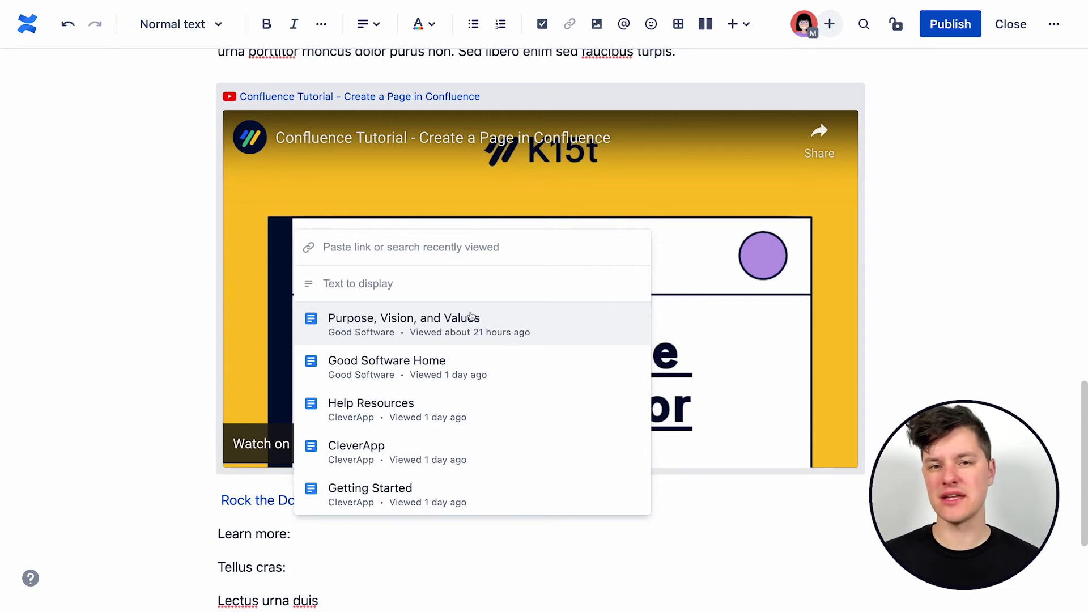
{"action": "left_click", "coordinate": [459, 412]}
{"action": "left_click", "coordinate": [400, 474]}
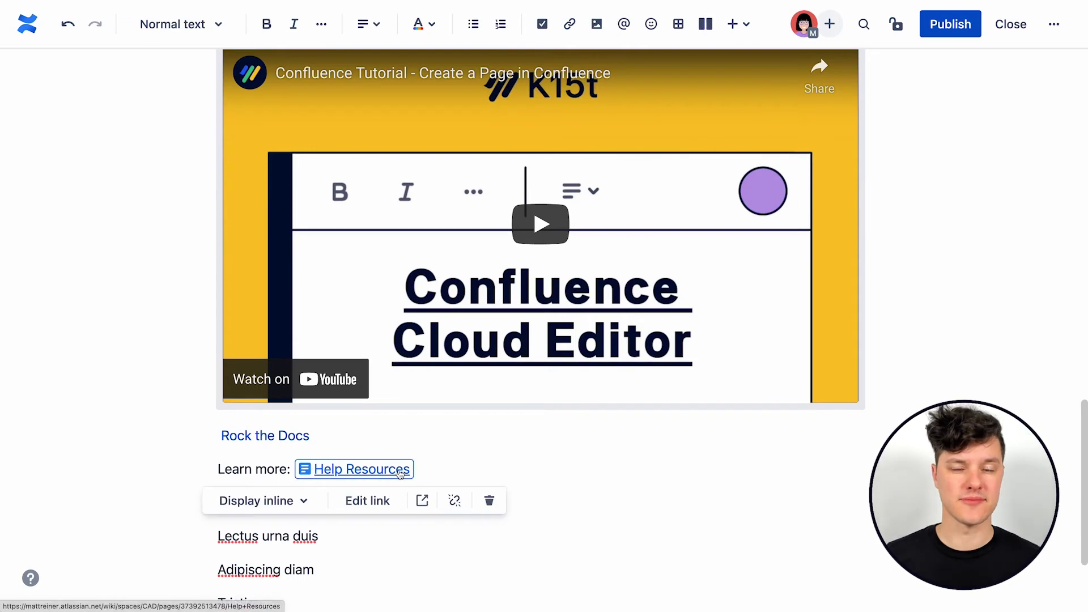
{"action": "left_click", "coordinate": [315, 503]}
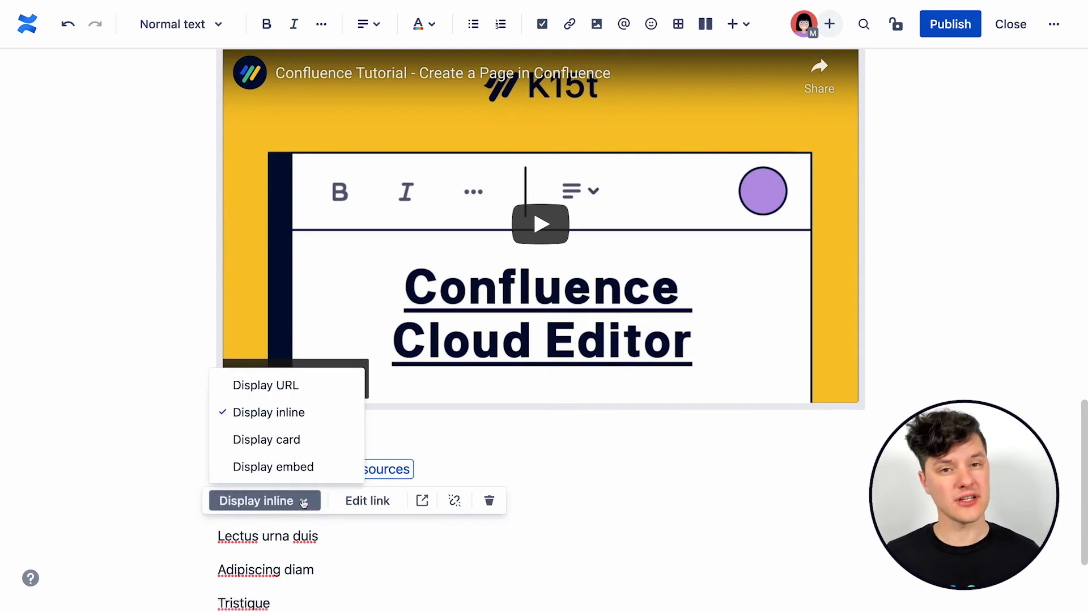
{"action": "left_click", "coordinate": [320, 441]}
{"action": "scroll", "coordinate": [589, 482], "scroll_direction": "down", "scroll_amount": 5}
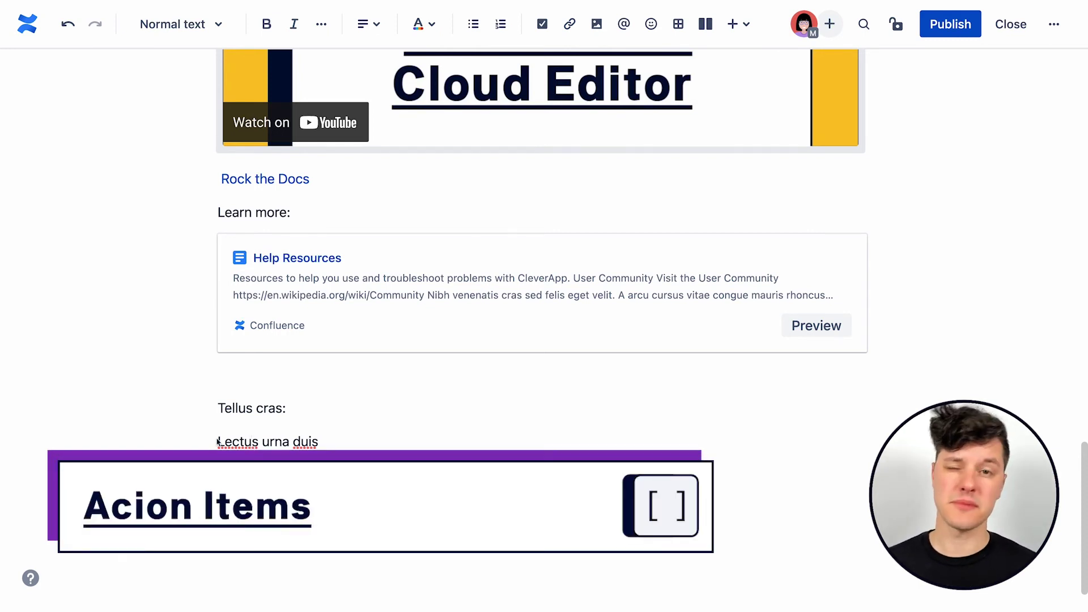
Step: Turn Lectus urna duis into an action item that mentions a teammate
{"action": "left_click", "coordinate": [543, 24]}
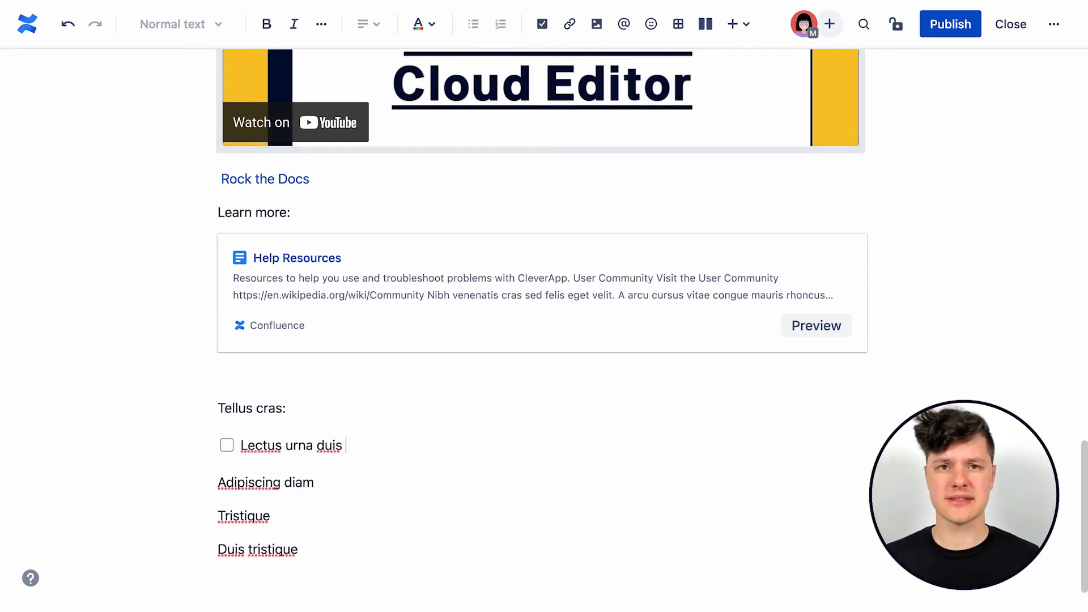
{"action": "type", "text": "@a"}
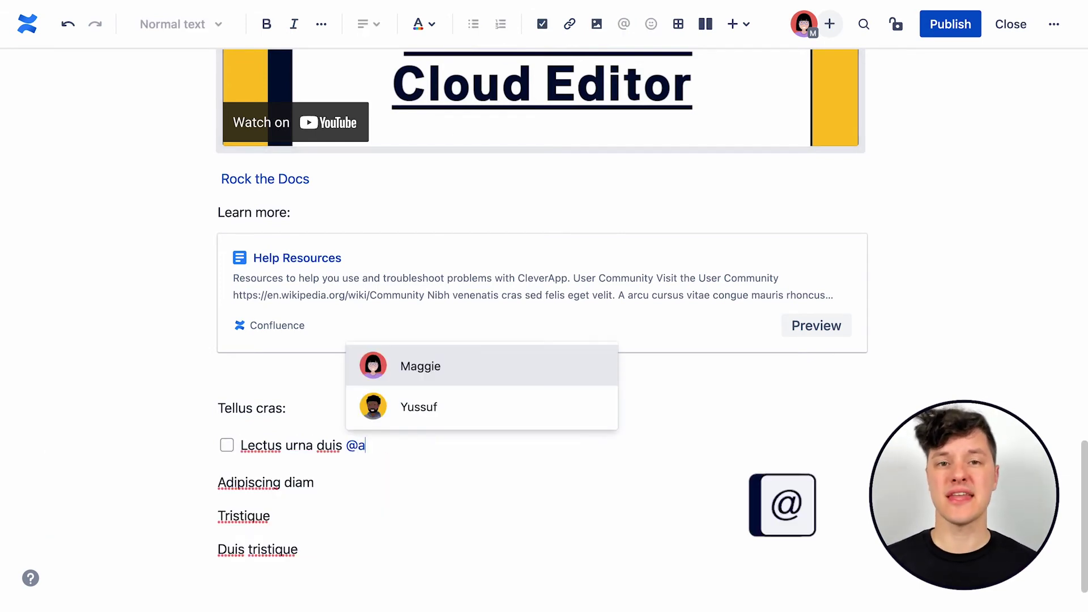
{"action": "left_click", "coordinate": [436, 334]}
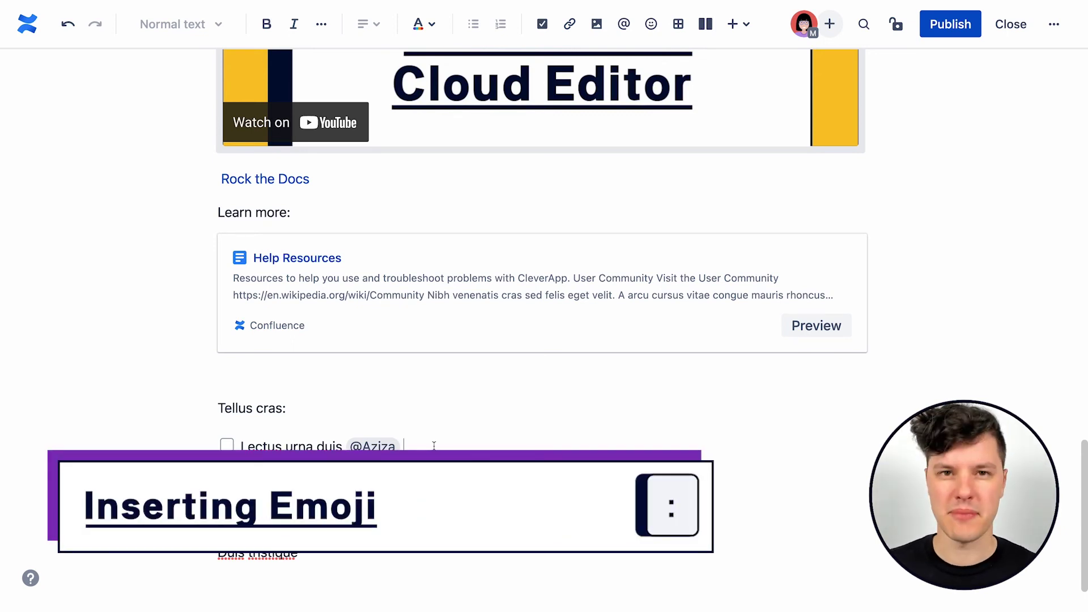
Step: Add the deciduous tree emoji after the mention
{"action": "left_click", "coordinate": [650, 24]}
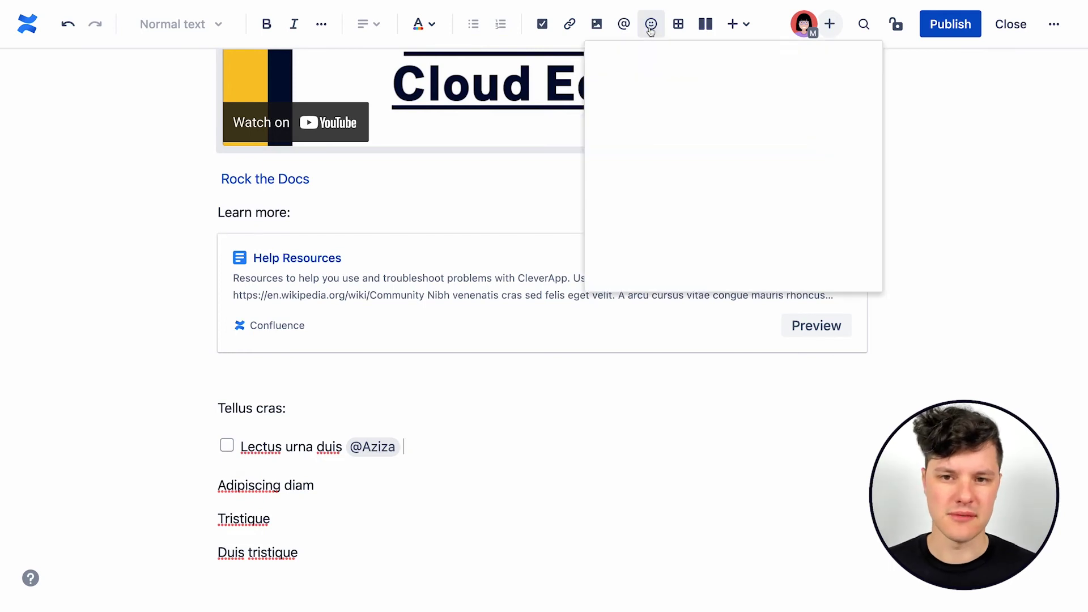
{"action": "scroll", "coordinate": [704, 215], "scroll_direction": "down", "scroll_amount": 2}
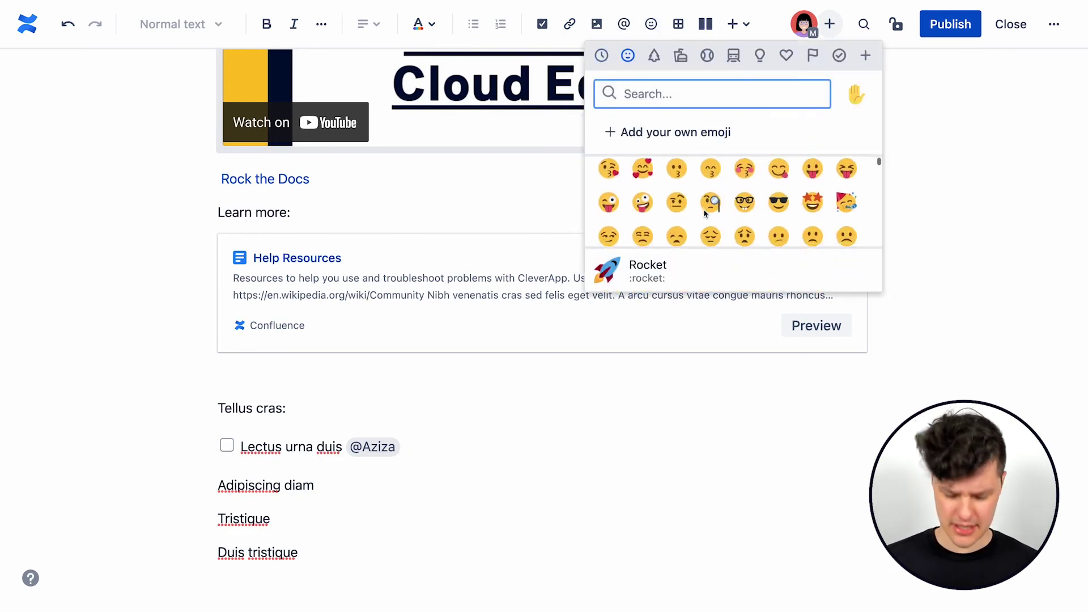
{"action": "scroll", "coordinate": [705, 214], "scroll_direction": "up", "scroll_amount": 2}
{"action": "type", "text": "tree"}
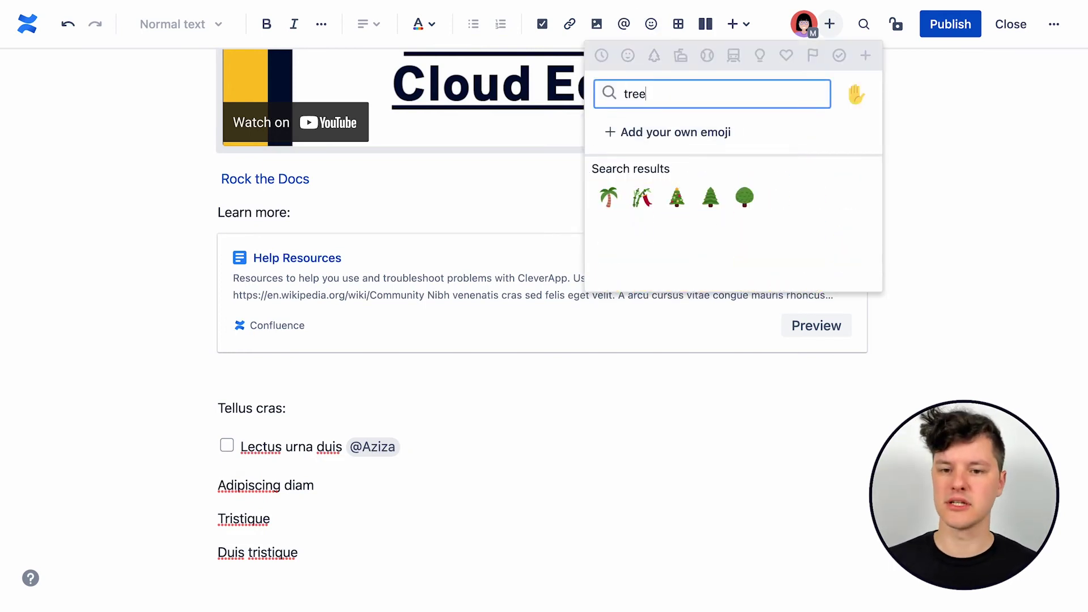
{"action": "left_click", "coordinate": [745, 198]}
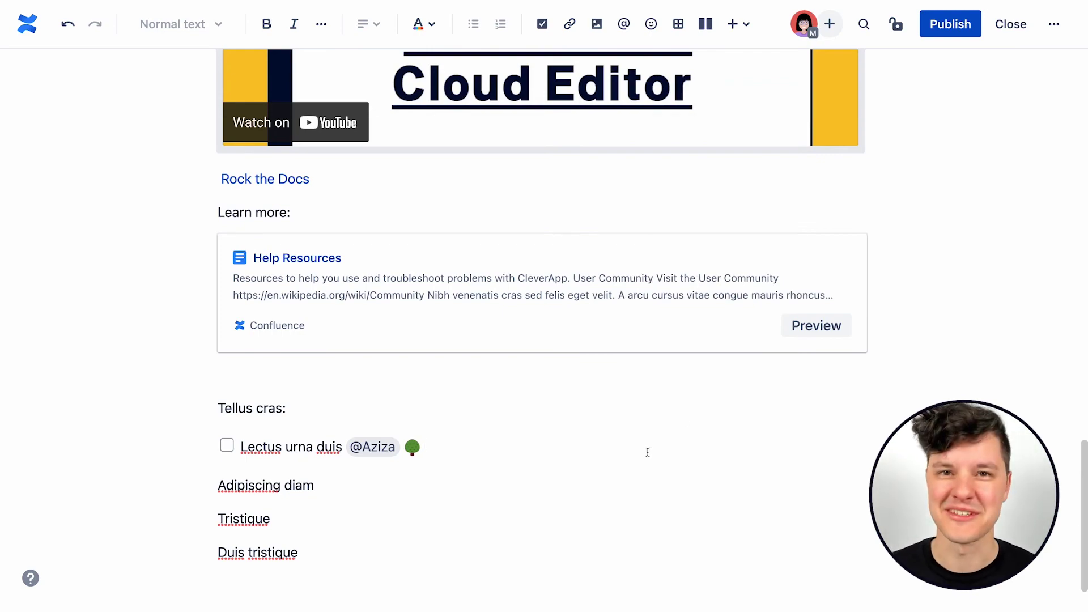